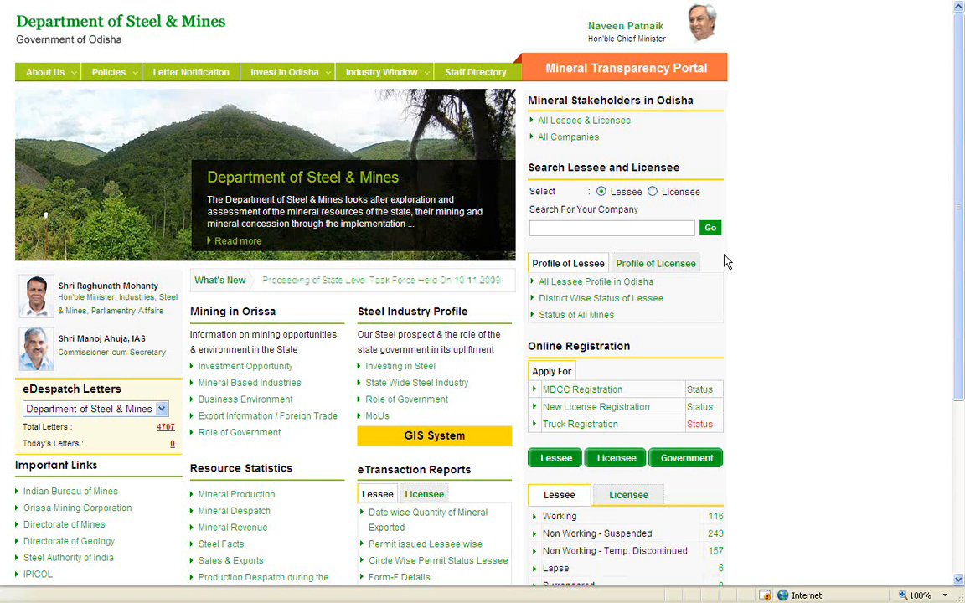
Open the M.D.C.C. registration page from the Online Registration section.
{"action": "left_click", "coordinate": [617, 391]}
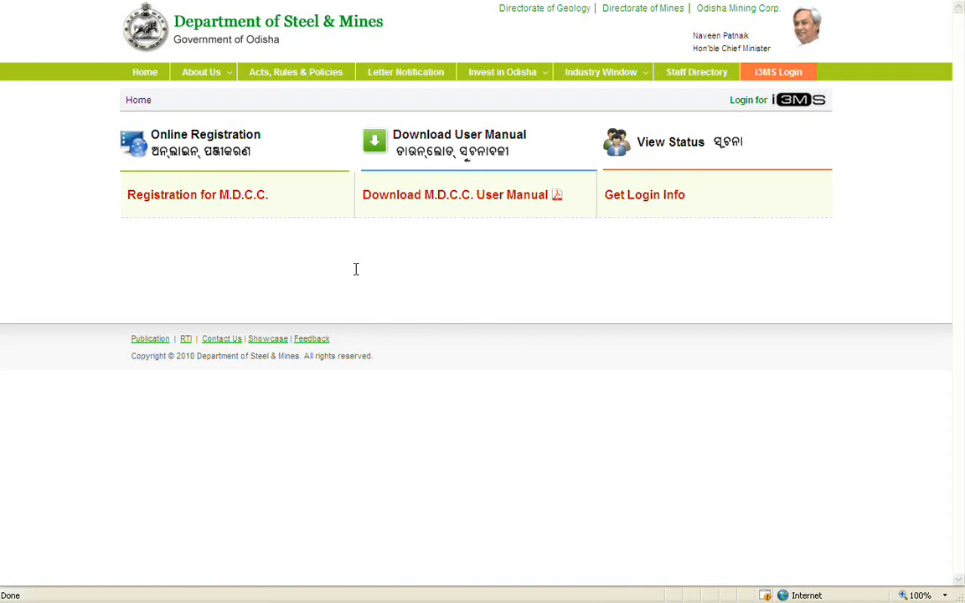
{"action": "left_click", "coordinate": [250, 199]}
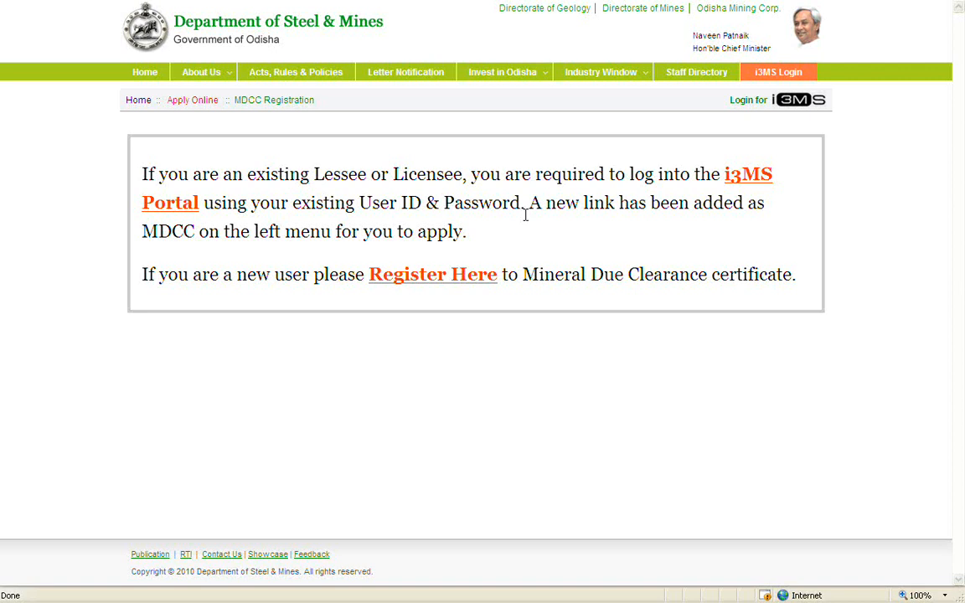
Open the new-user MDCC form and enter the applicant's name, address and district.
{"action": "left_click", "coordinate": [493, 281]}
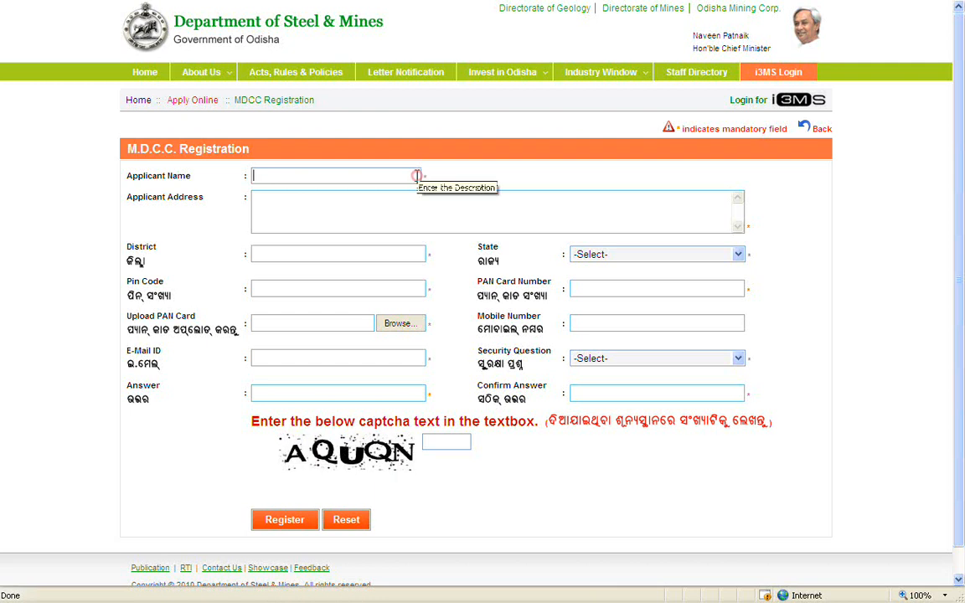
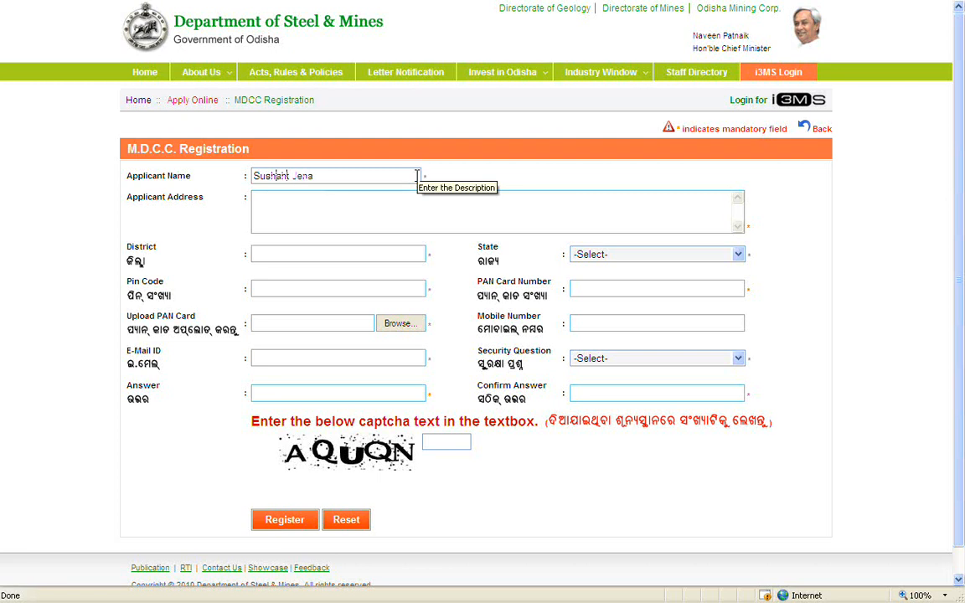
{"action": "left_click", "coordinate": [430, 197]}
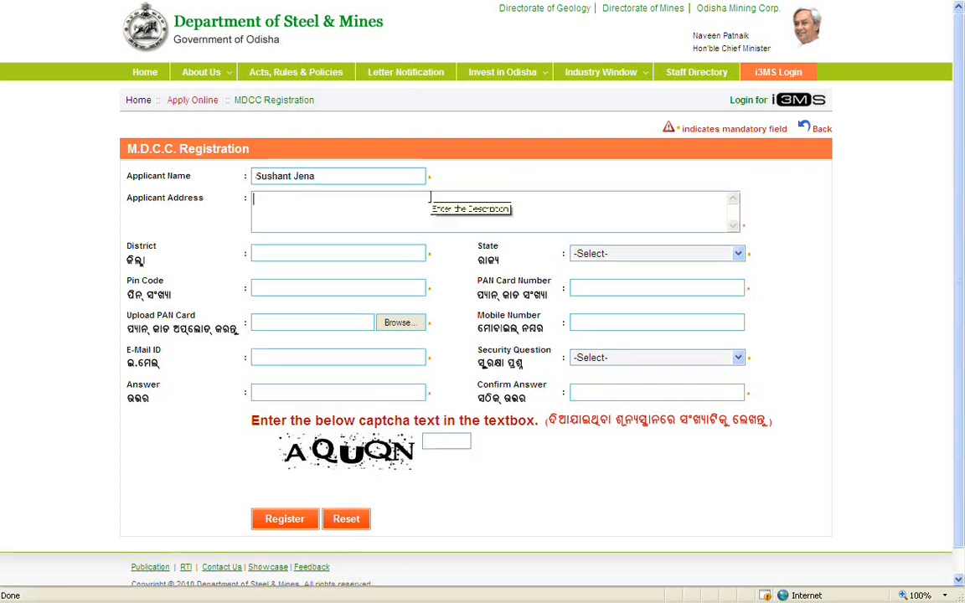
{"action": "type", "text": "Nayapalli"}
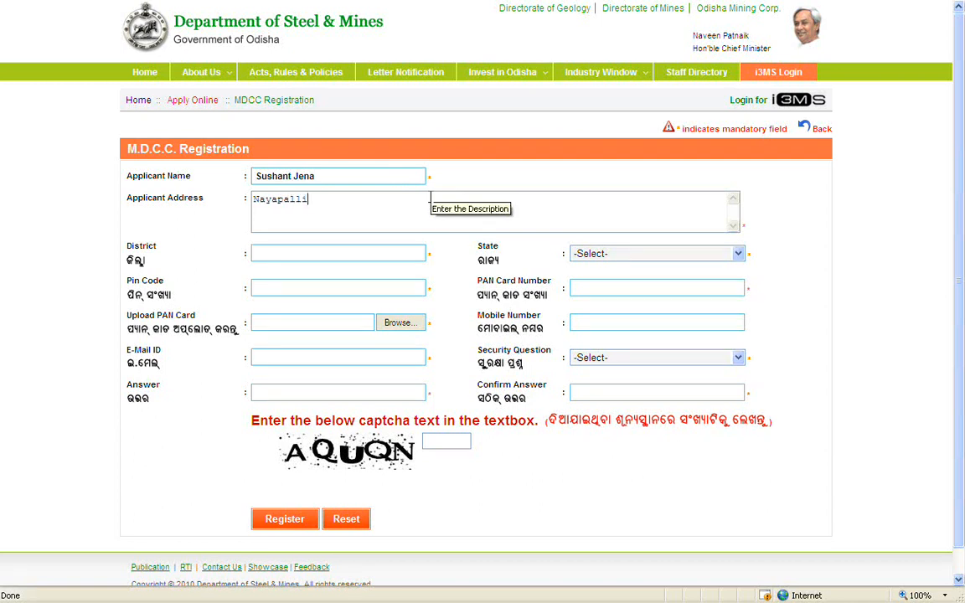
{"action": "type", "text": ", Bhubaneswar"}
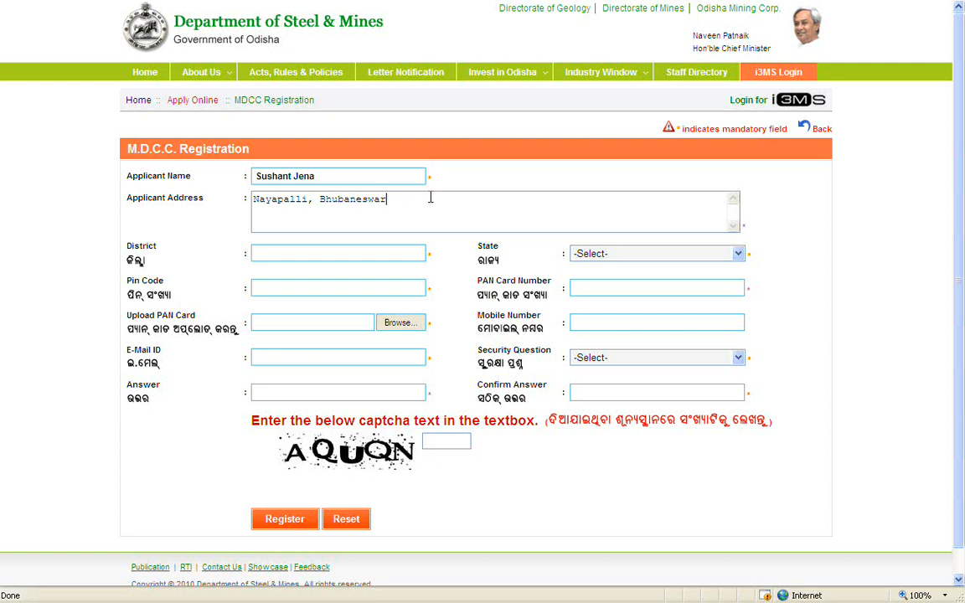
{"action": "left_click", "coordinate": [413, 251]}
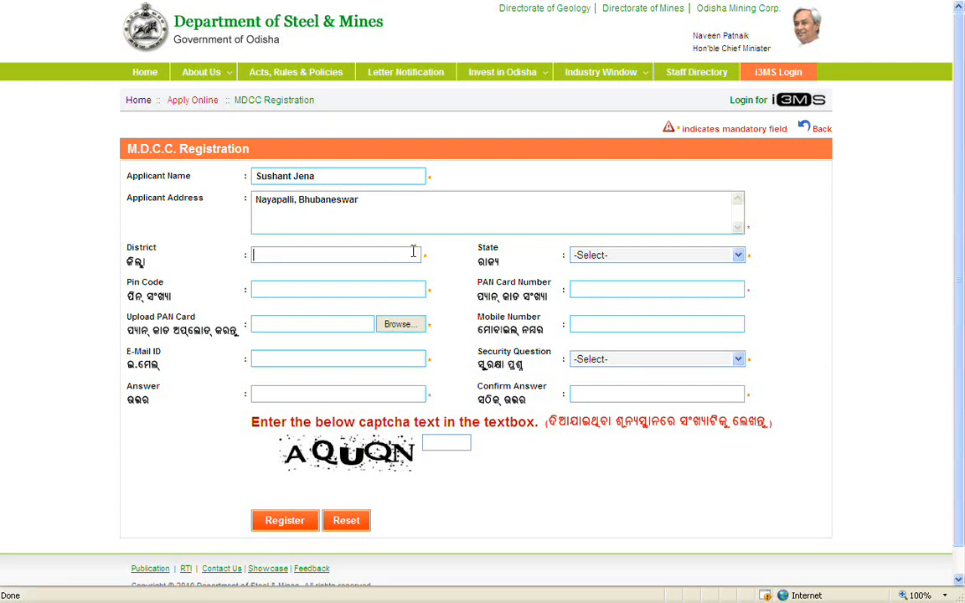
{"action": "type", "text": "Khurdha"}
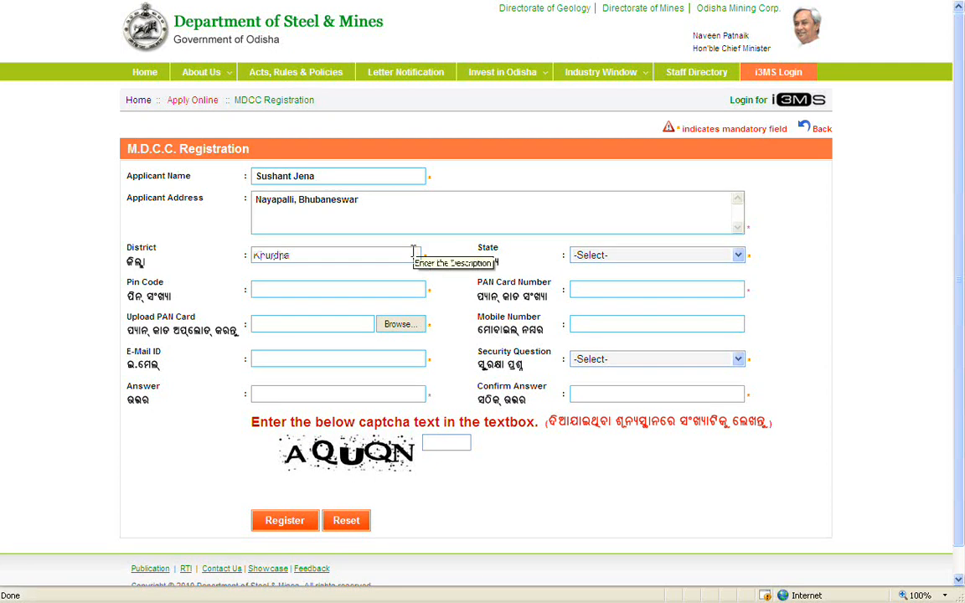
Choose ODISHA as the state, then enter the pin code and PAN card number.
{"action": "left_click", "coordinate": [662, 255]}
{"action": "left_click", "coordinate": [662, 249]}
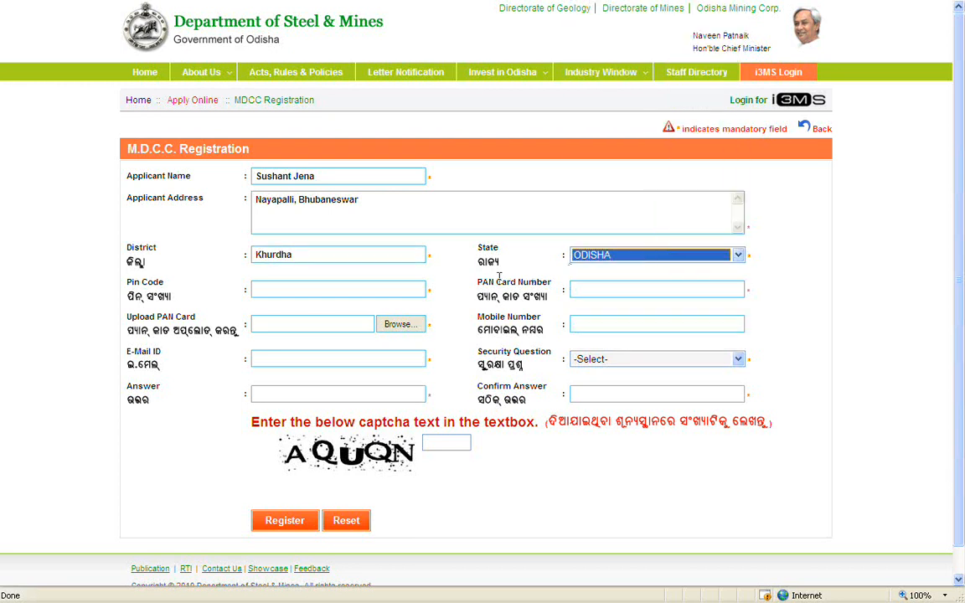
{"action": "left_click", "coordinate": [415, 289]}
{"action": "type", "text": "75"}
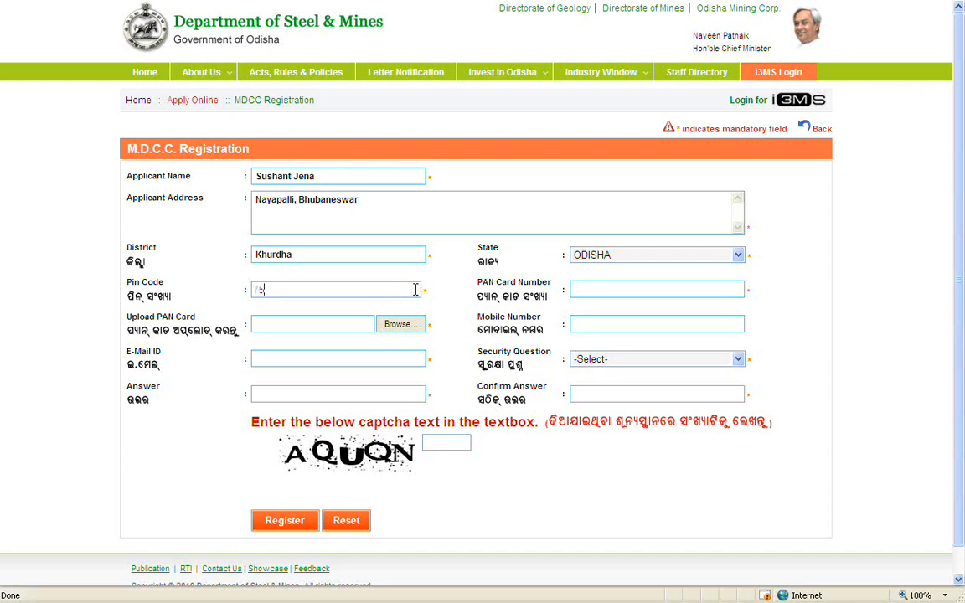
{"action": "type", "text": "1012"}
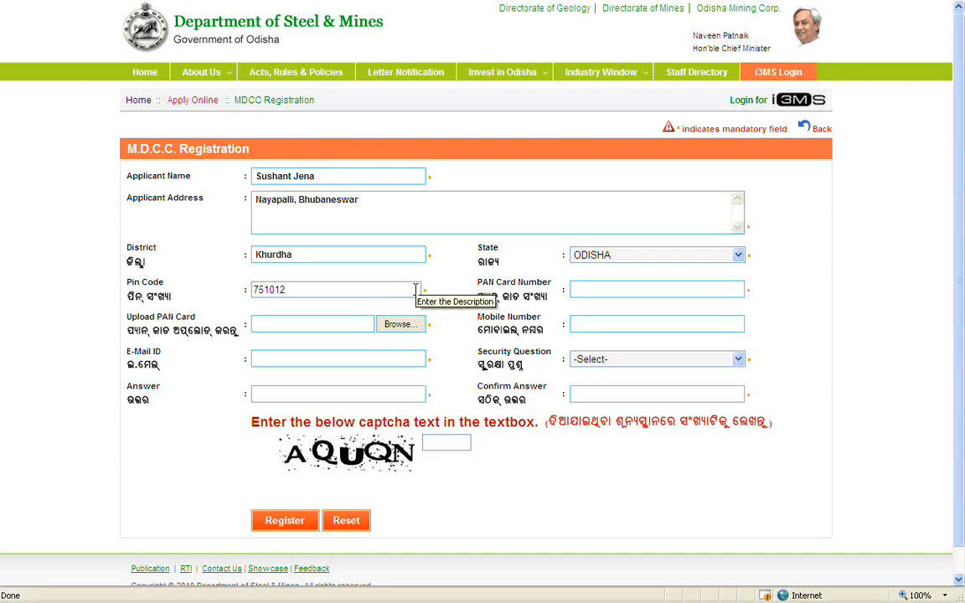
{"action": "left_click", "coordinate": [675, 290]}
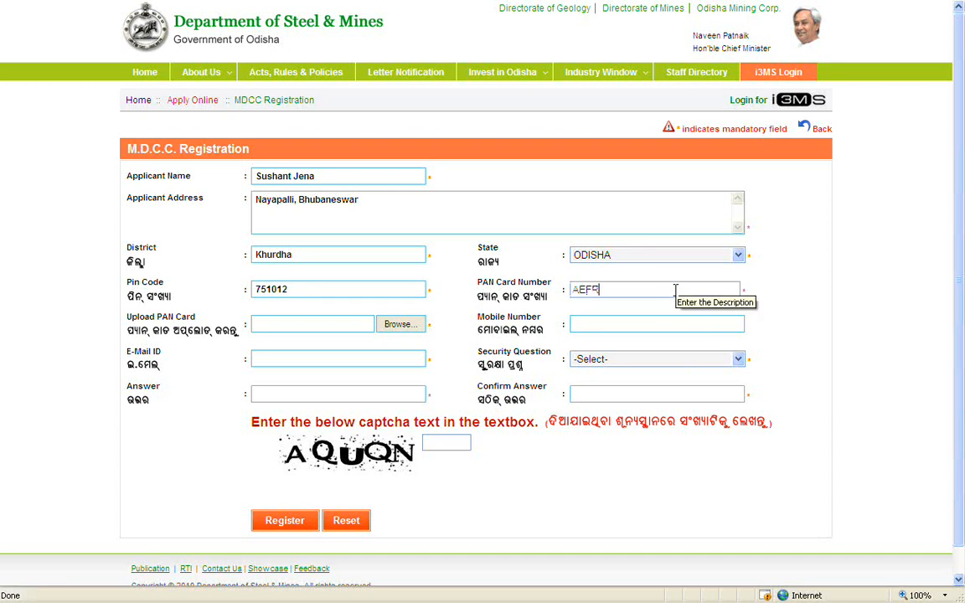
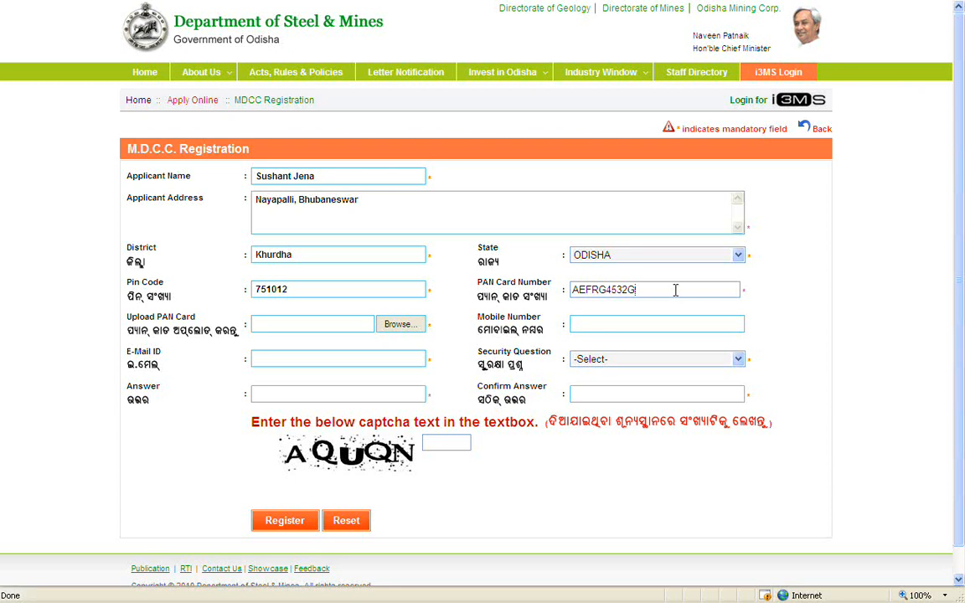
Attach the PAN card file and enter the applicant's mobile number and e-mail ID.
{"action": "left_click", "coordinate": [422, 325]}
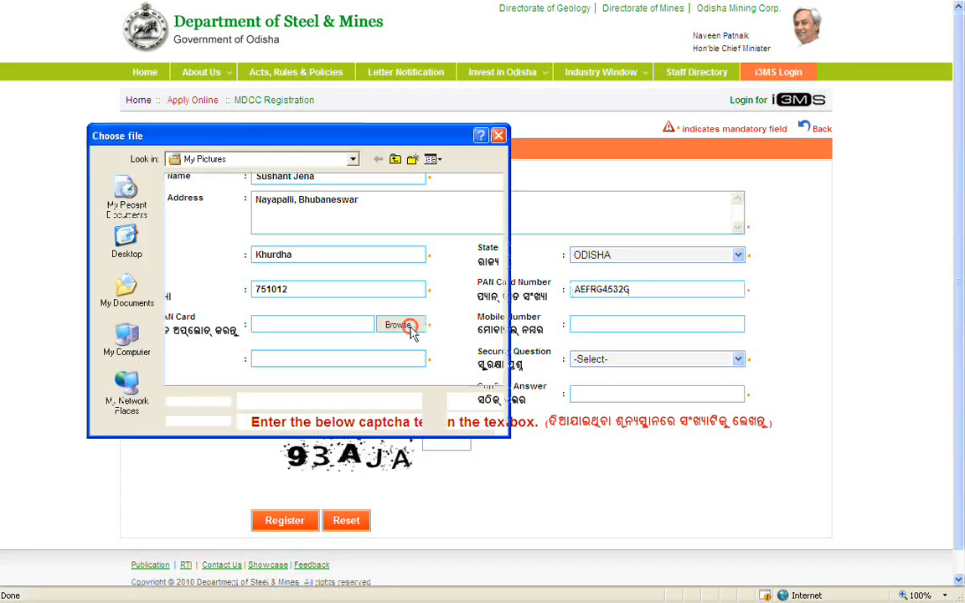
{"action": "double_click", "coordinate": [240, 198]}
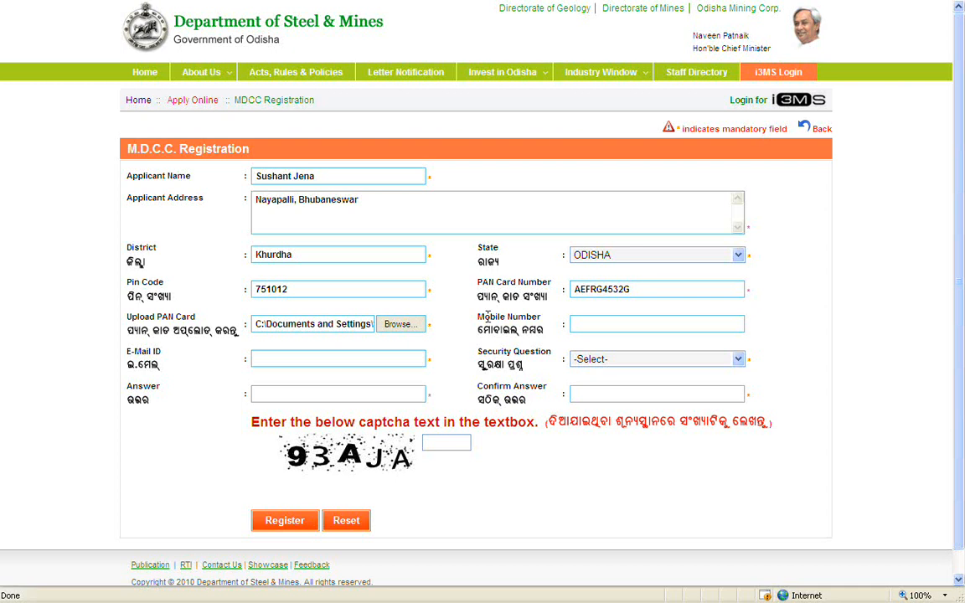
{"action": "left_click", "coordinate": [674, 322]}
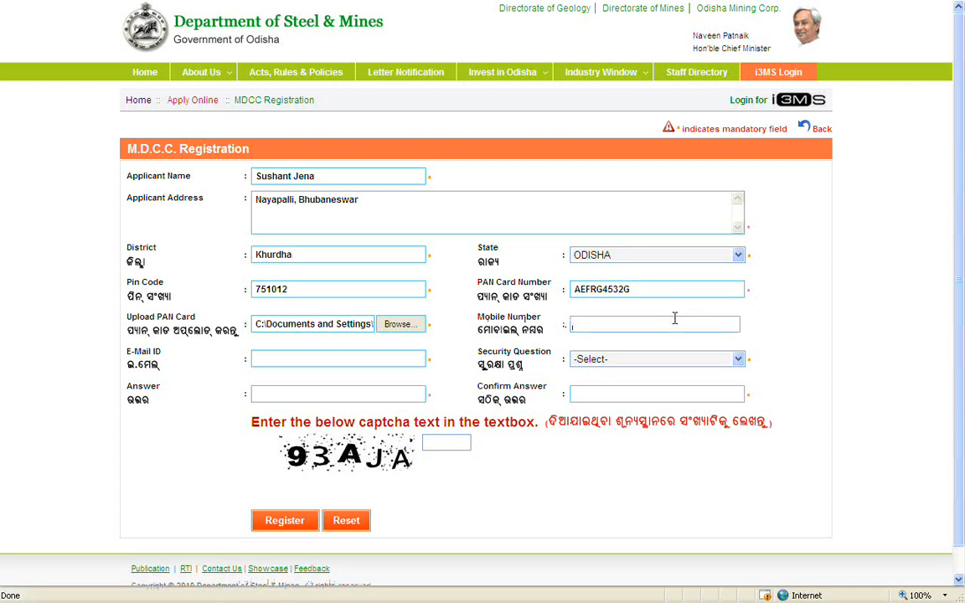
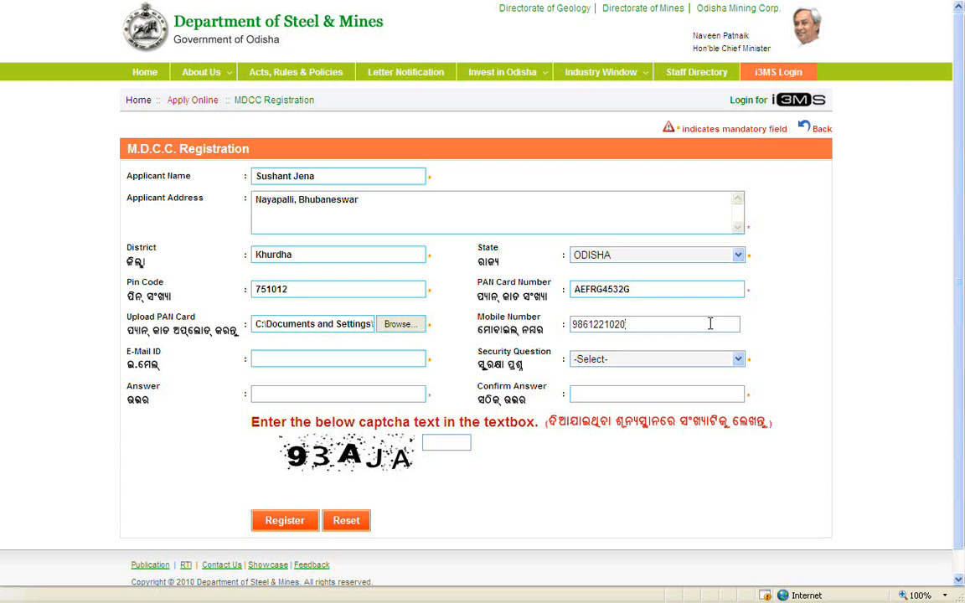
{"action": "left_click", "coordinate": [415, 361]}
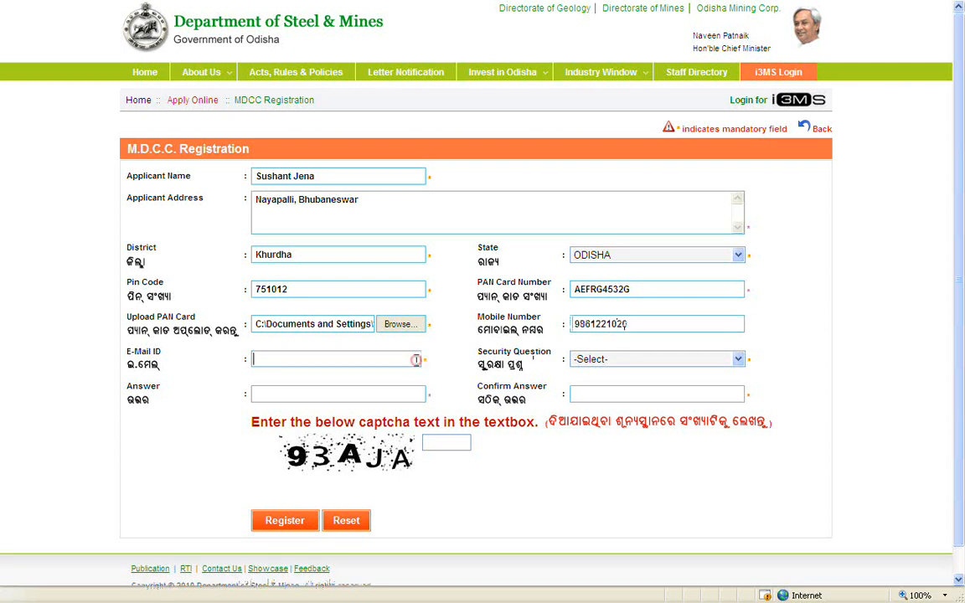
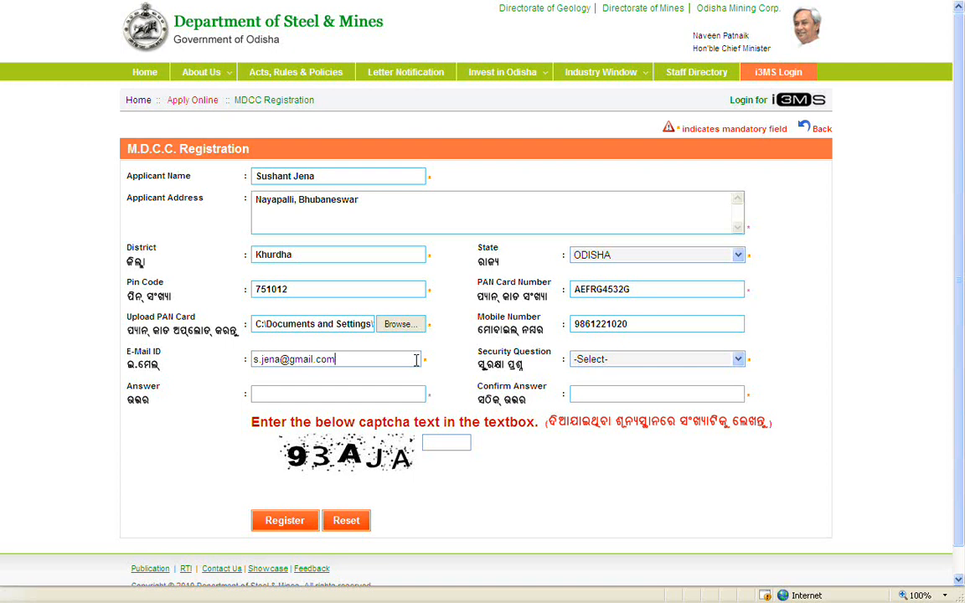
Pick the vehicle registration number security question, enter and confirm the answer, and fill the captcha.
{"action": "left_click", "coordinate": [683, 357]}
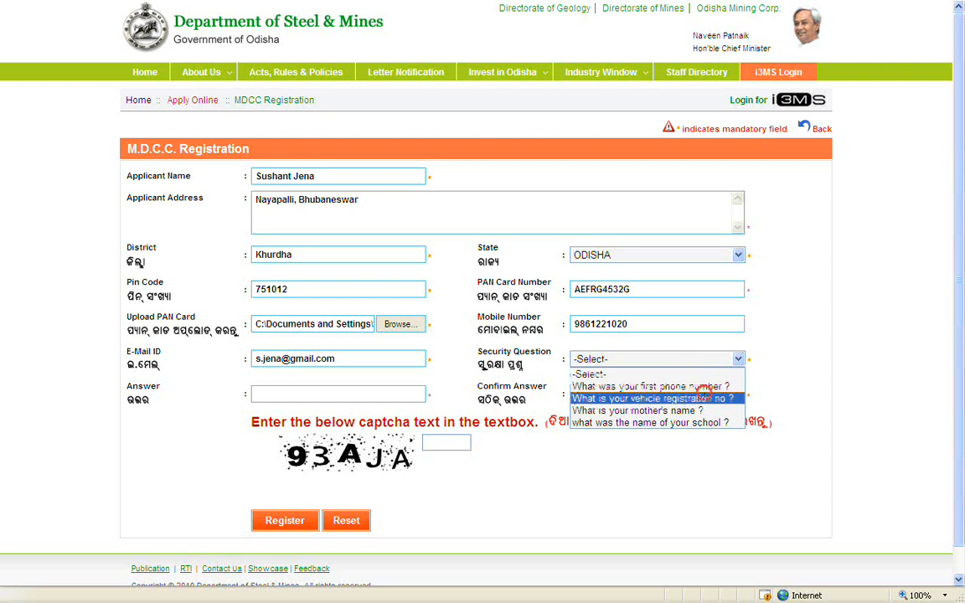
{"action": "left_click", "coordinate": [703, 395]}
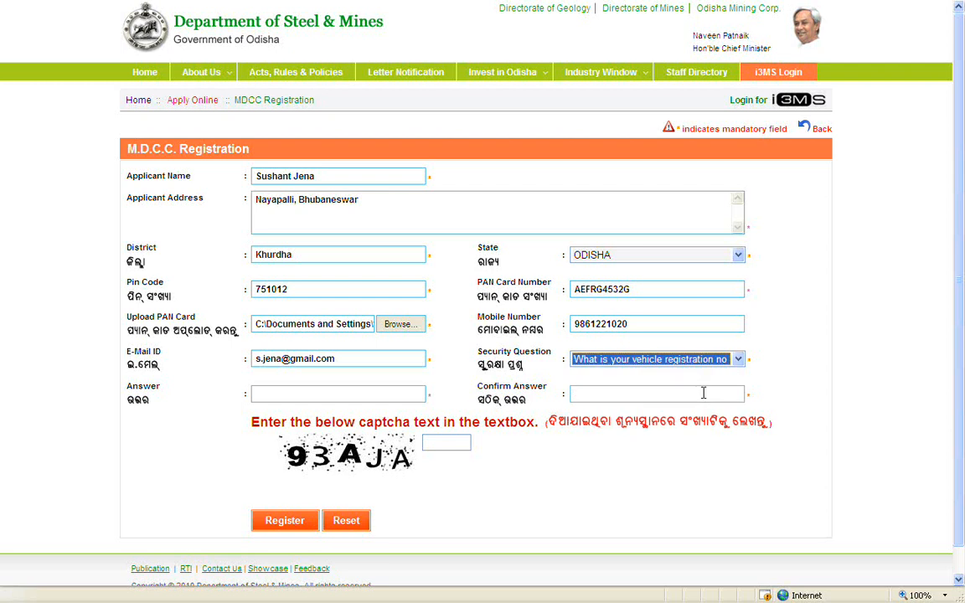
{"action": "left_click", "coordinate": [417, 393]}
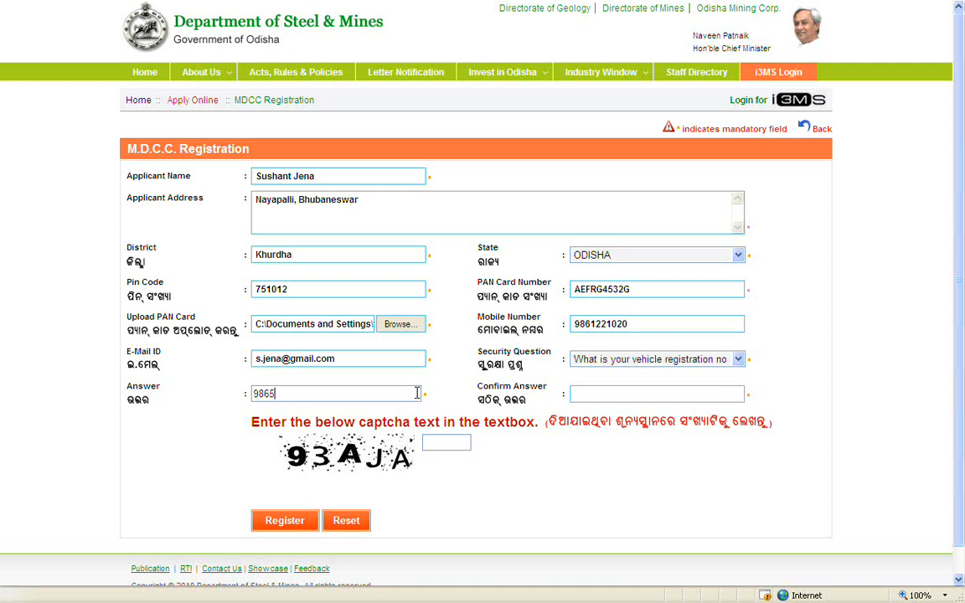
{"action": "left_click", "coordinate": [680, 393]}
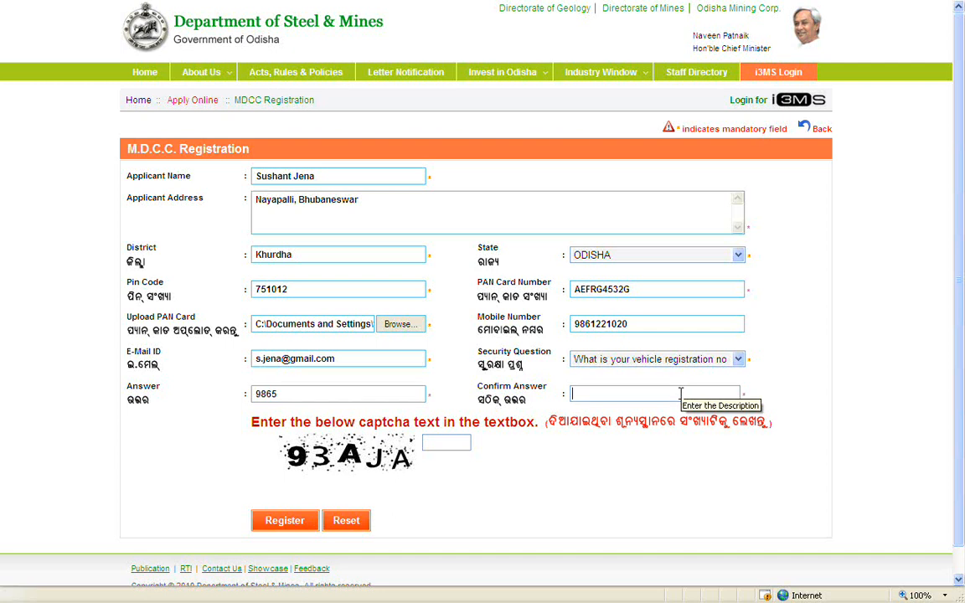
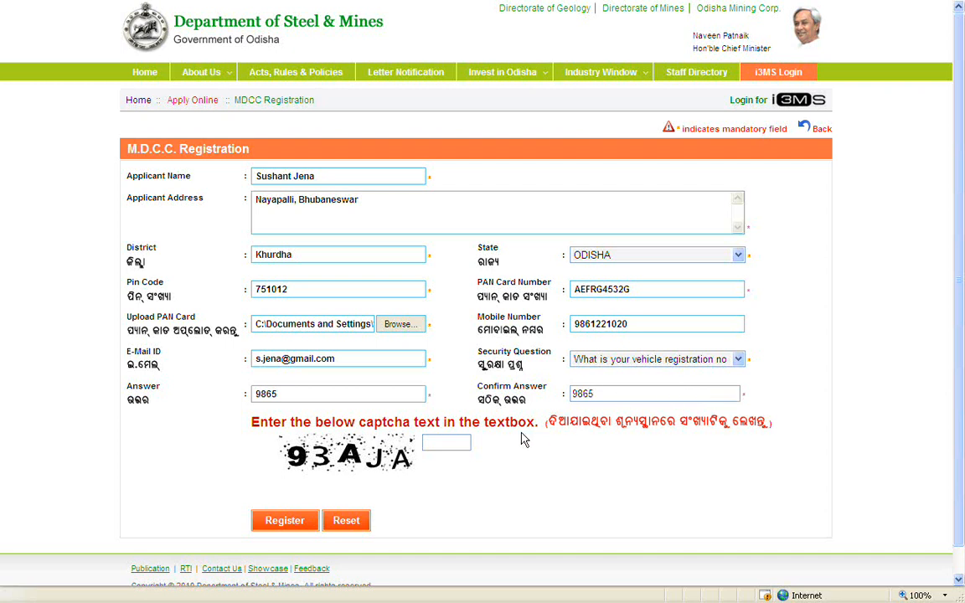
{"action": "left_click", "coordinate": [463, 441]}
{"action": "type", "text": "93AJA"}
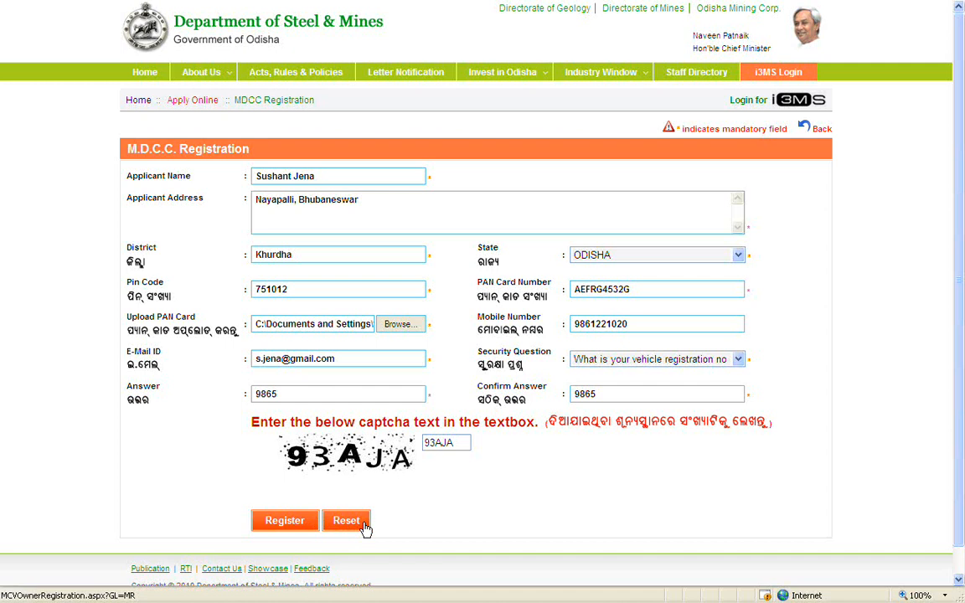
Submit the completed MDCC registration form with the Register button.
{"action": "left_click", "coordinate": [315, 521]}
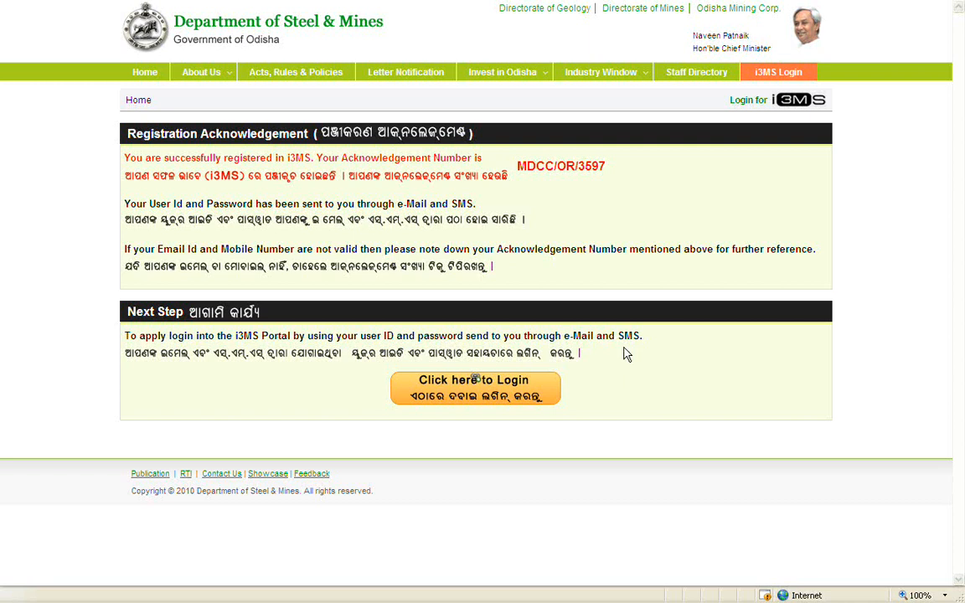
Go to the i3MS login and open the first-time user login info page, maximized.
{"action": "left_click", "coordinate": [520, 386]}
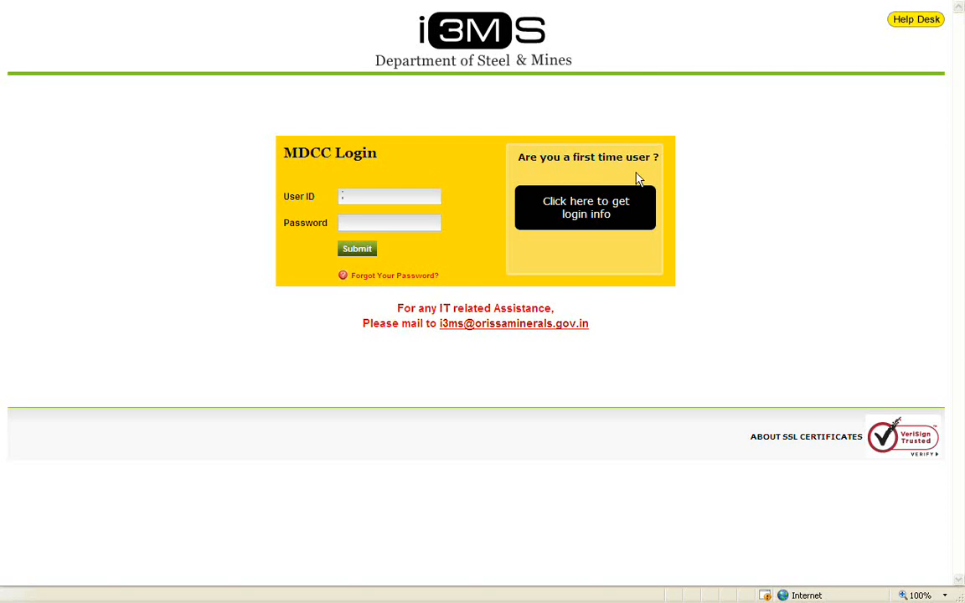
{"action": "left_click", "coordinate": [620, 199]}
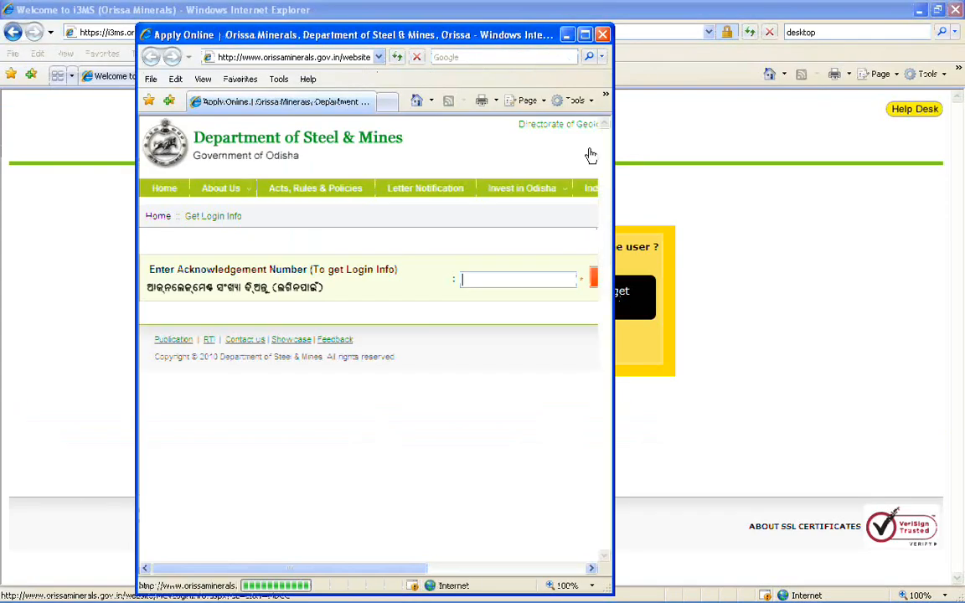
{"action": "double_click", "coordinate": [526, 34]}
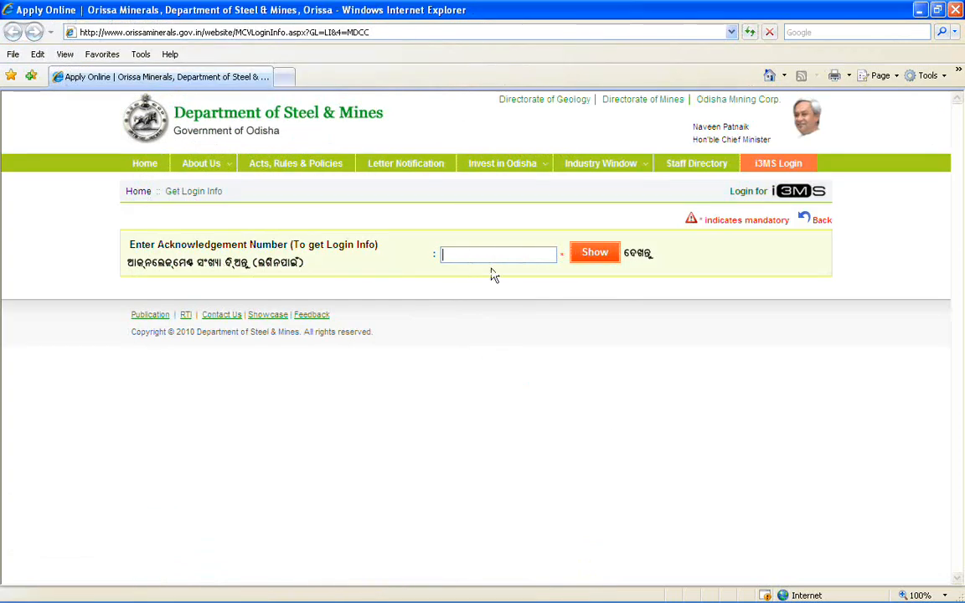
Enter the acknowledgement number, answer its security question, and retrieve the login info.
{"action": "left_click", "coordinate": [526, 255]}
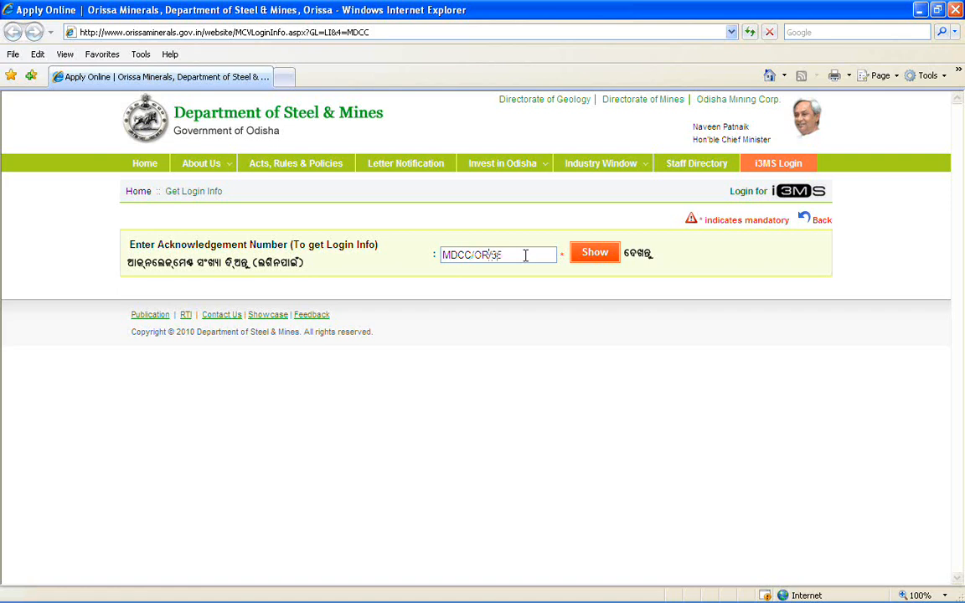
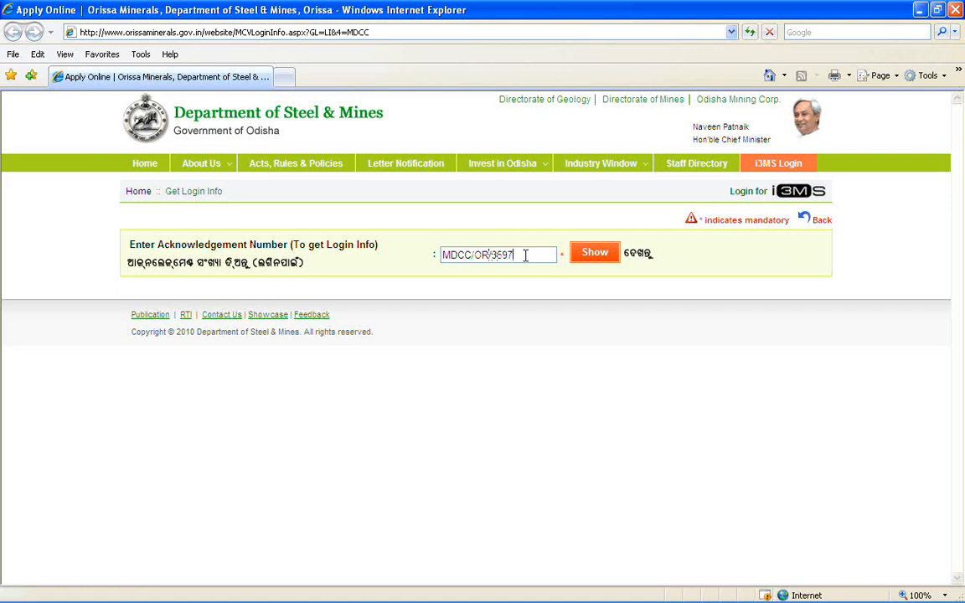
{"action": "left_click", "coordinate": [615, 262]}
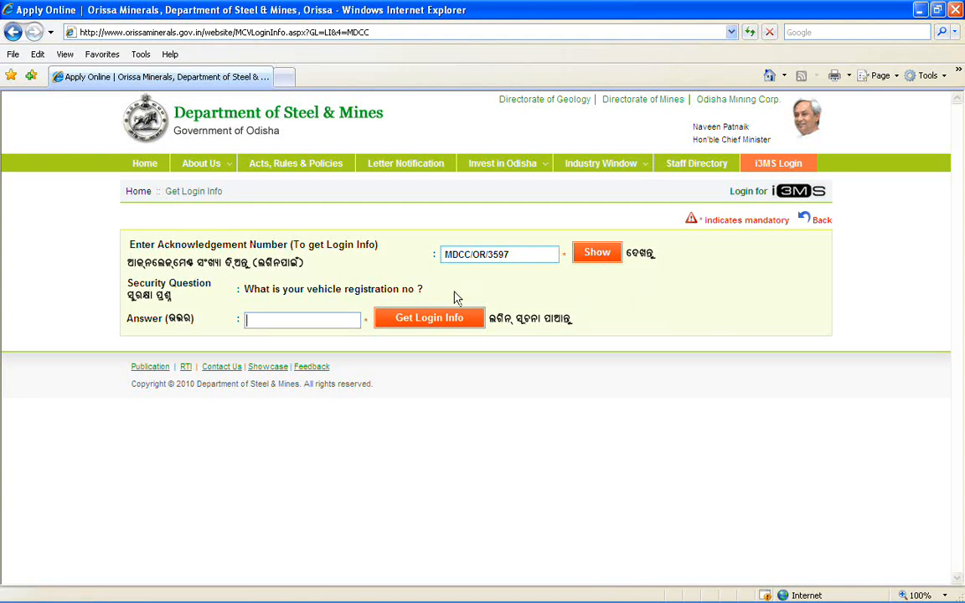
{"action": "left_click", "coordinate": [347, 318]}
{"action": "left_click", "coordinate": [475, 320]}
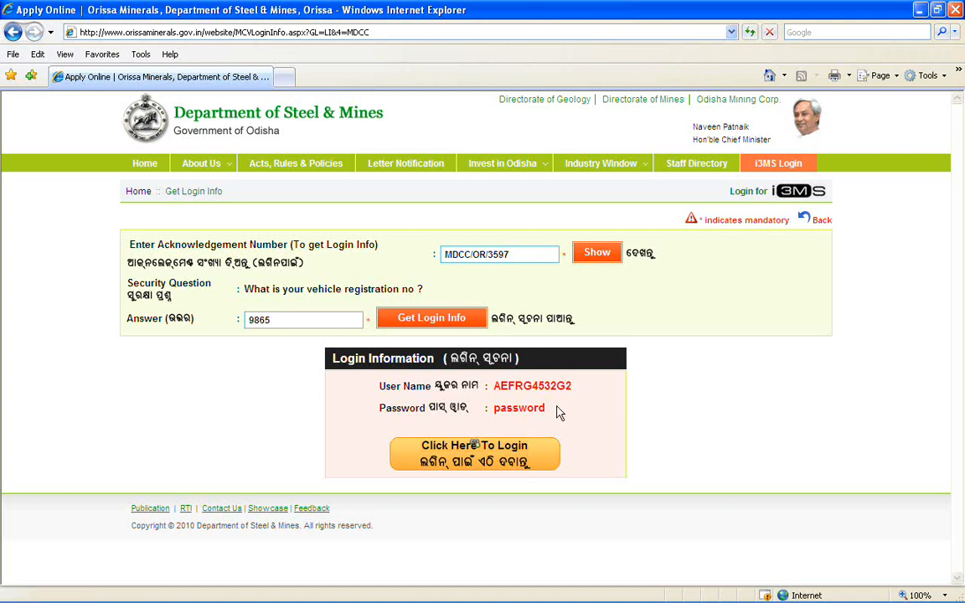
Open the i3MS login in a maximized window and sign in with the retrieved user ID and password.
{"action": "left_click", "coordinate": [513, 447]}
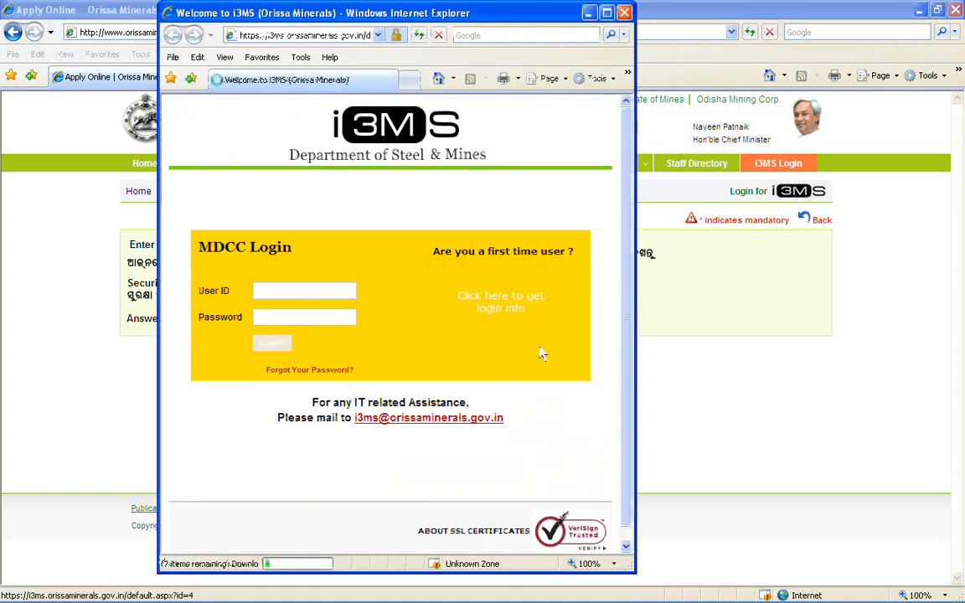
{"action": "left_click", "coordinate": [608, 13]}
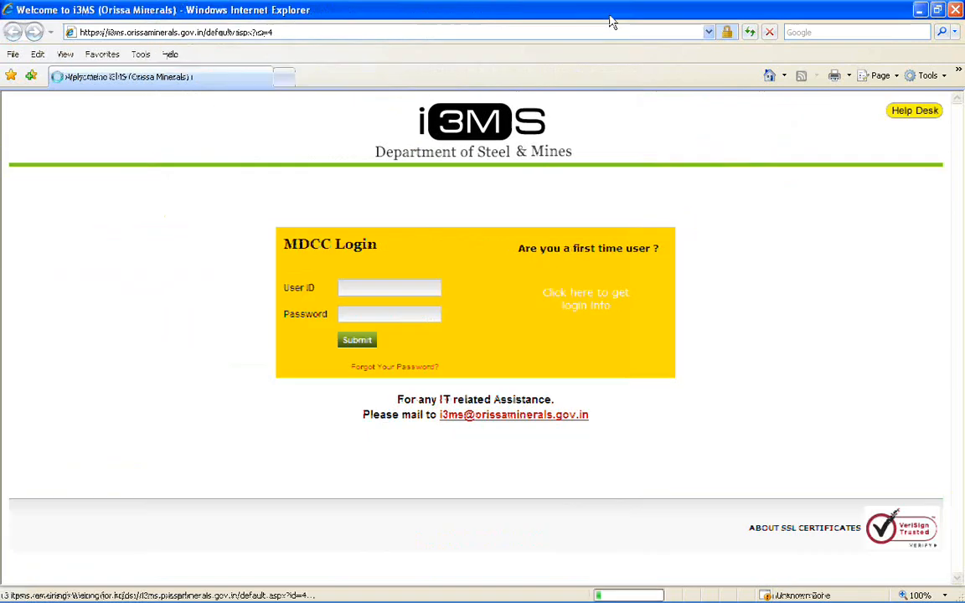
{"action": "left_click", "coordinate": [381, 198]}
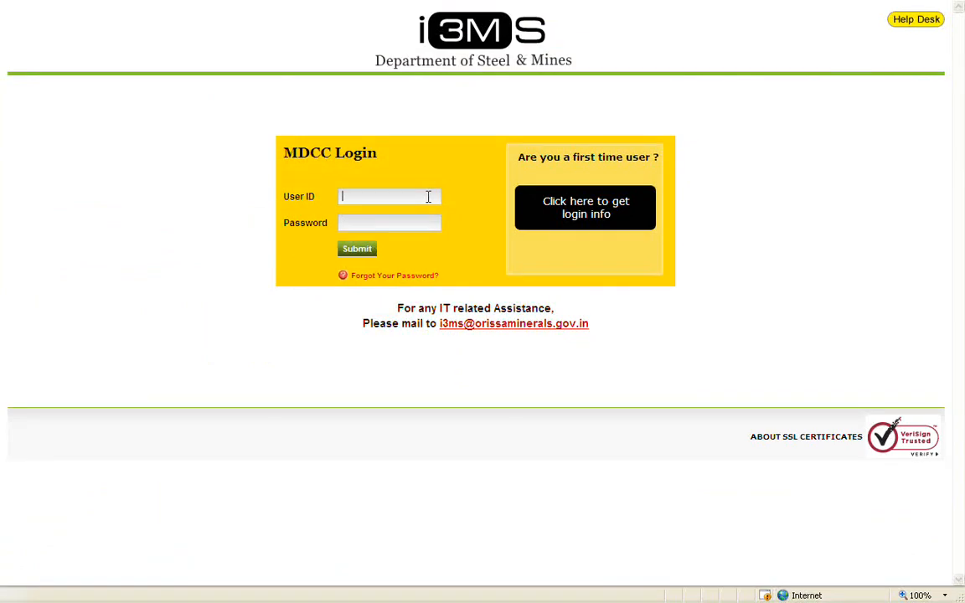
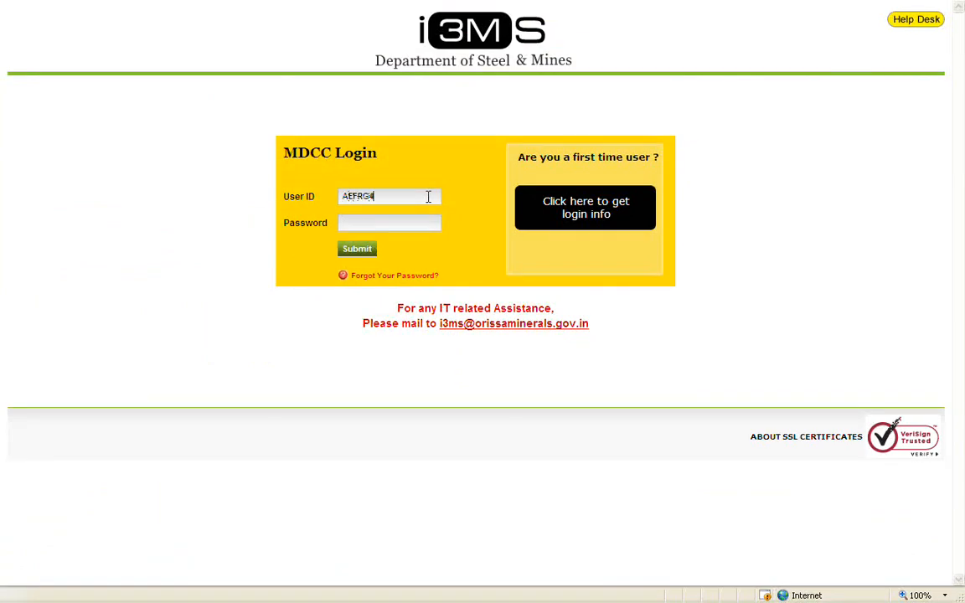
{"action": "left_click", "coordinate": [430, 221]}
{"action": "type", "text": "*****************"}
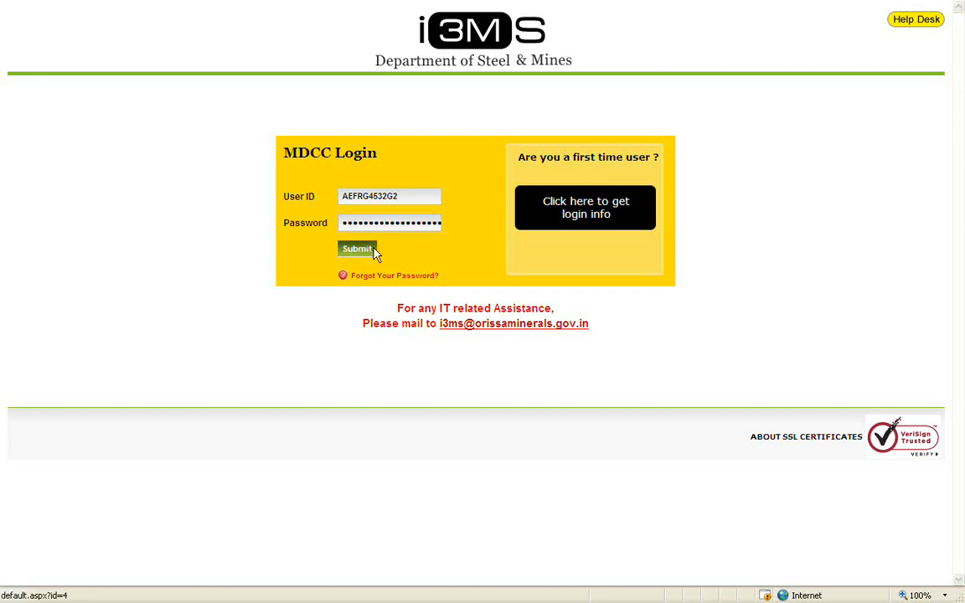
{"action": "left_click", "coordinate": [374, 250]}
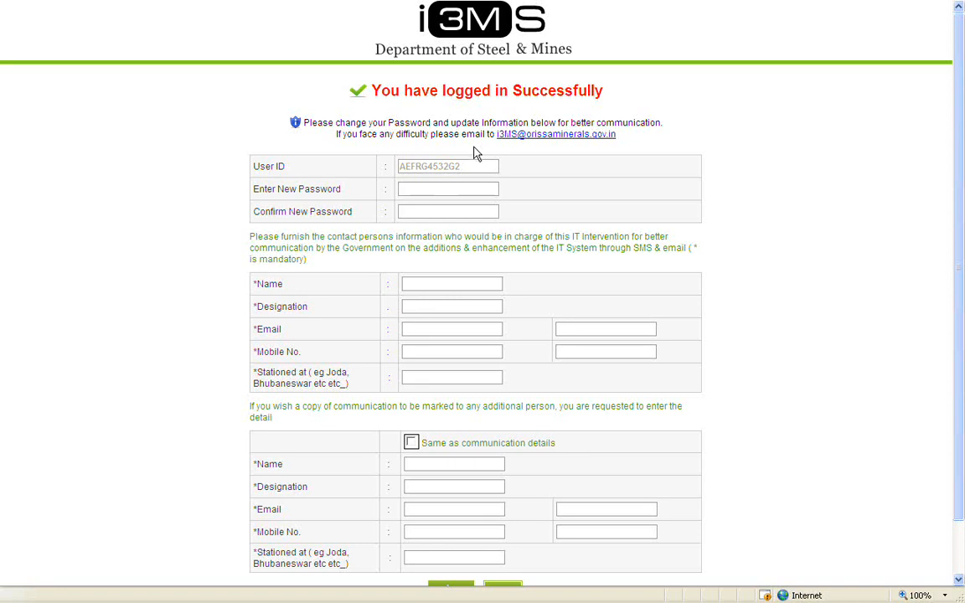
Enter a new account password and confirm it.
{"action": "left_click", "coordinate": [493, 188]}
{"action": "type", "text": "•••••"}
{"action": "left_click", "coordinate": [493, 211]}
{"action": "type", "text": "•••••"}
Fill the contact person's name, designation 'New User', e-mail, mobile number and station Bhubaneswar.
{"action": "left_click", "coordinate": [498, 283]}
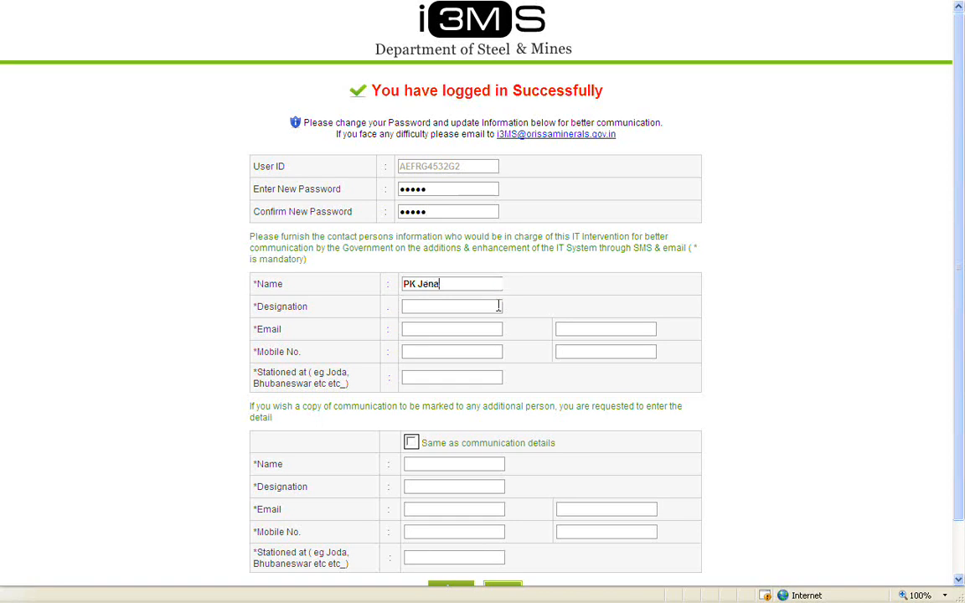
{"action": "left_click", "coordinate": [497, 307]}
{"action": "type", "text": "New User"}
{"action": "left_click", "coordinate": [497, 330]}
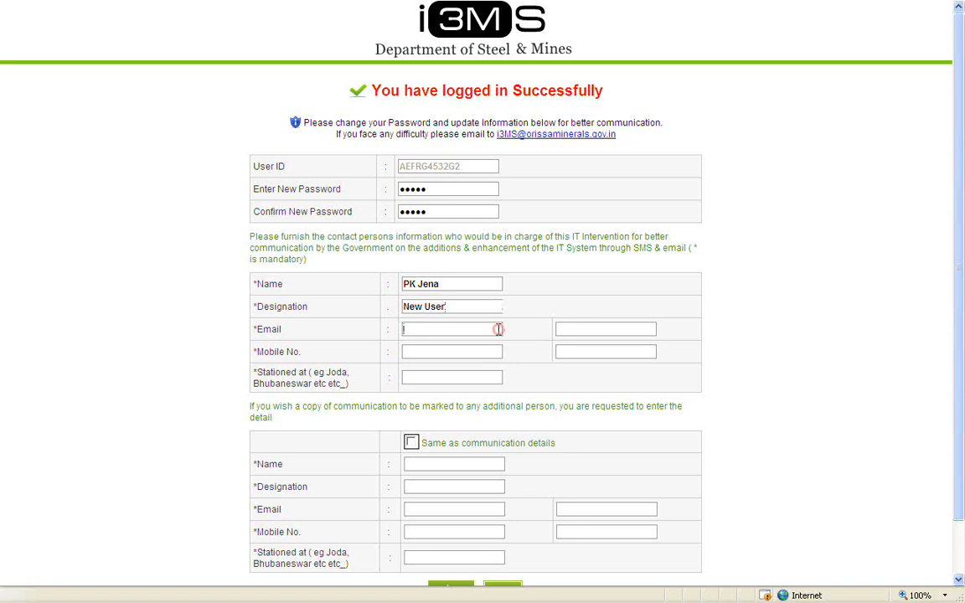
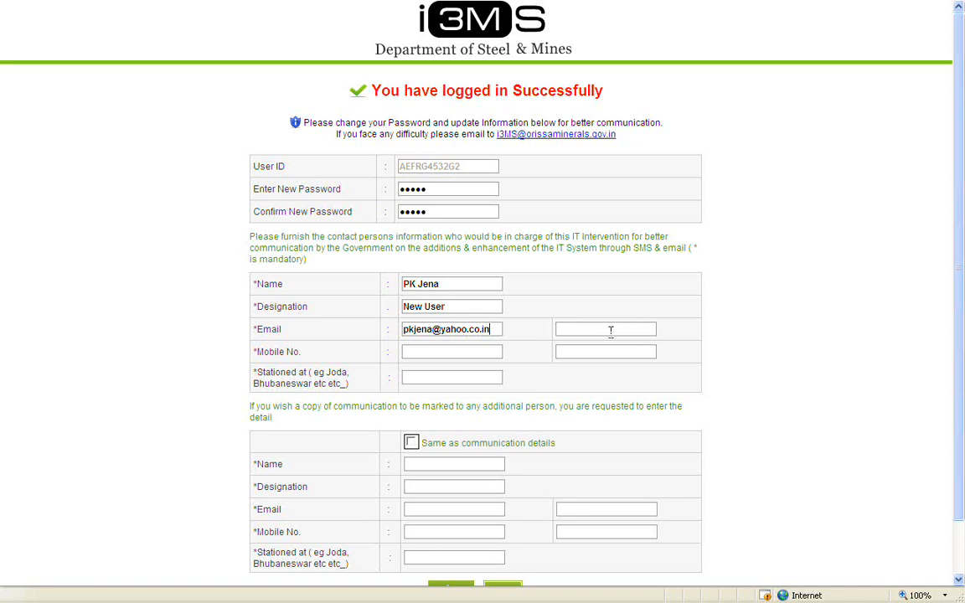
{"action": "left_click", "coordinate": [498, 353]}
{"action": "left_click", "coordinate": [624, 352]}
{"action": "left_click", "coordinate": [495, 378]}
{"action": "type", "text": "Bhubaneswar"}
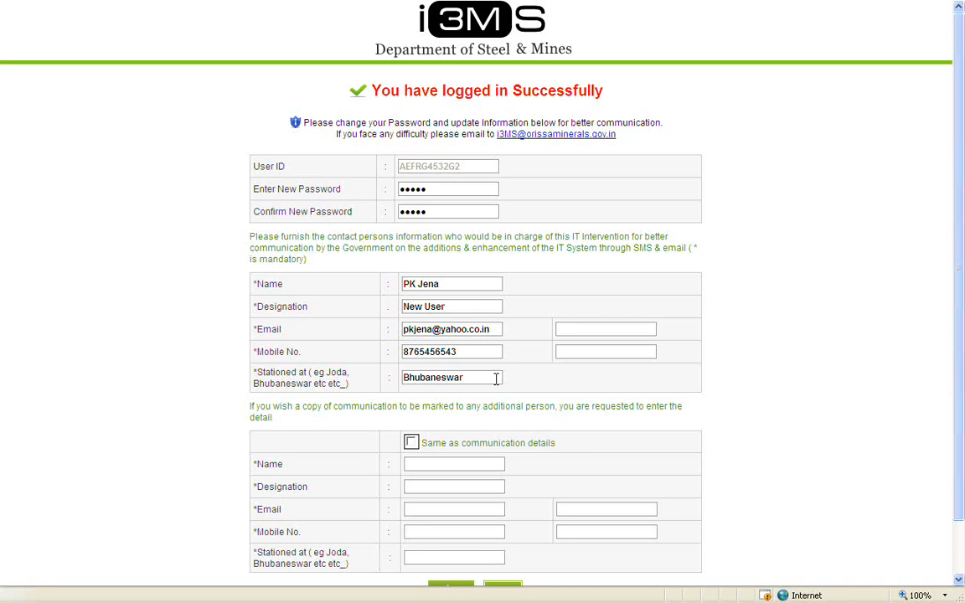
{"action": "scroll", "coordinate": [496, 378], "scroll_direction": "down", "scroll_amount": 2}
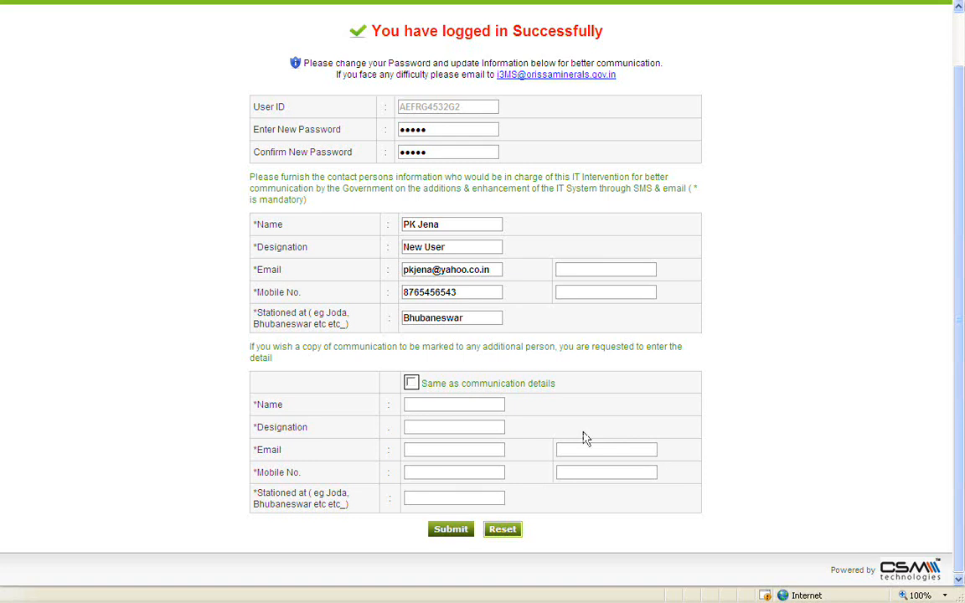
Copy the communication details to the additional person and save the profile.
{"action": "left_click", "coordinate": [411, 383]}
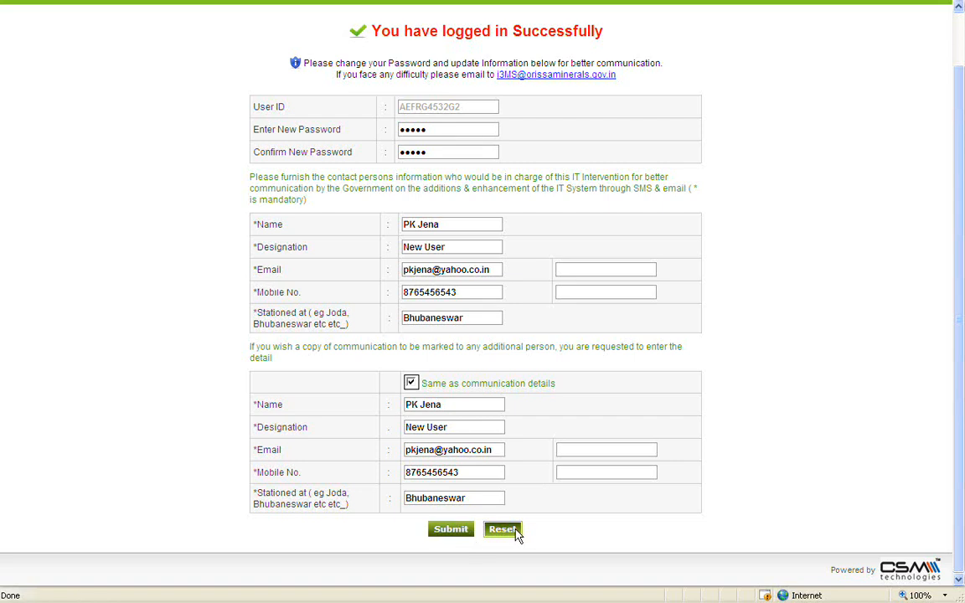
{"action": "left_click", "coordinate": [460, 531]}
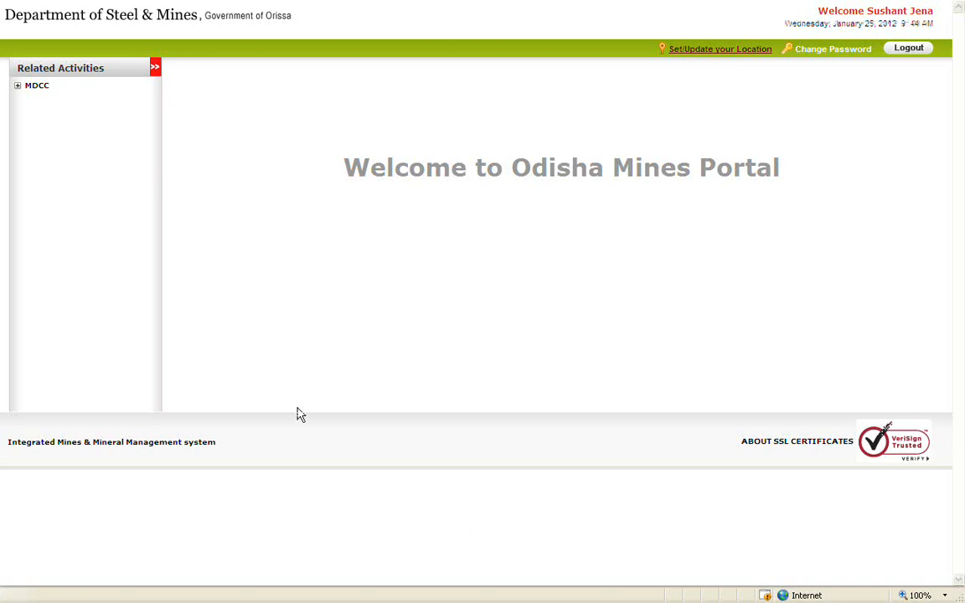
Open Update Profile under the MDCC related activities.
{"action": "left_click", "coordinate": [16, 85]}
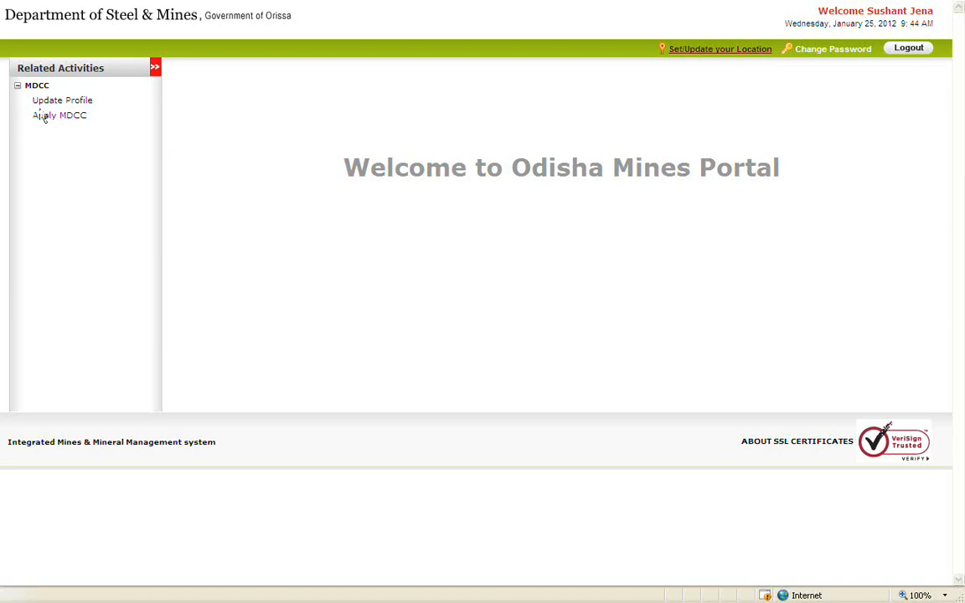
{"action": "left_click", "coordinate": [86, 101]}
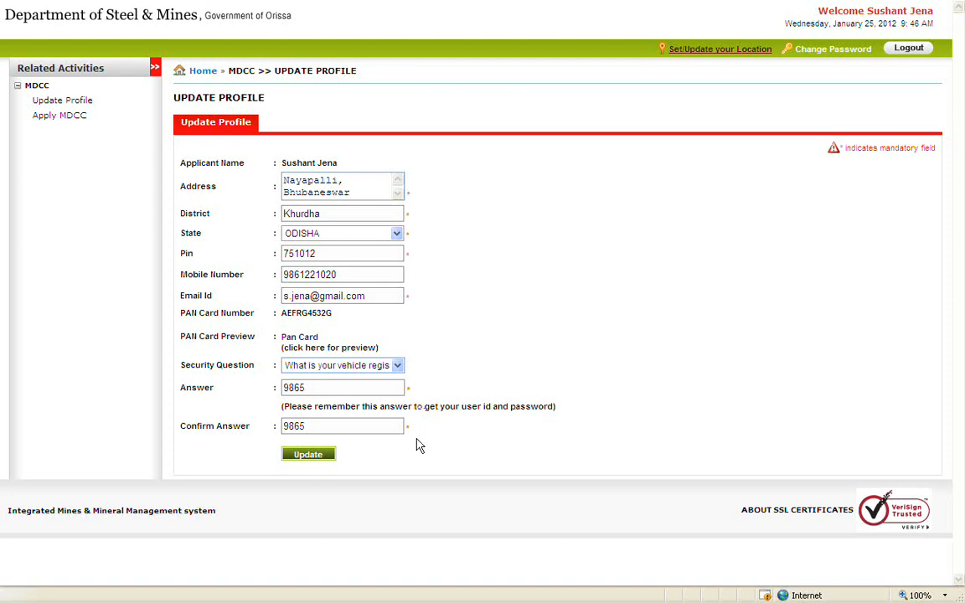
Save the updated profile, then start a new blank MDCC application from Apply MDCC.
{"action": "left_click", "coordinate": [333, 454]}
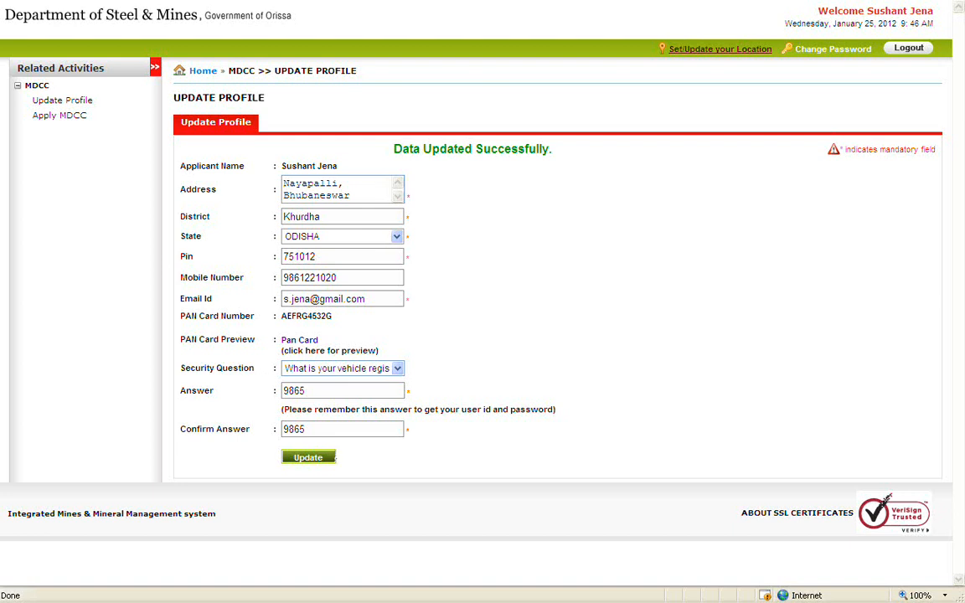
{"action": "left_click", "coordinate": [73, 116]}
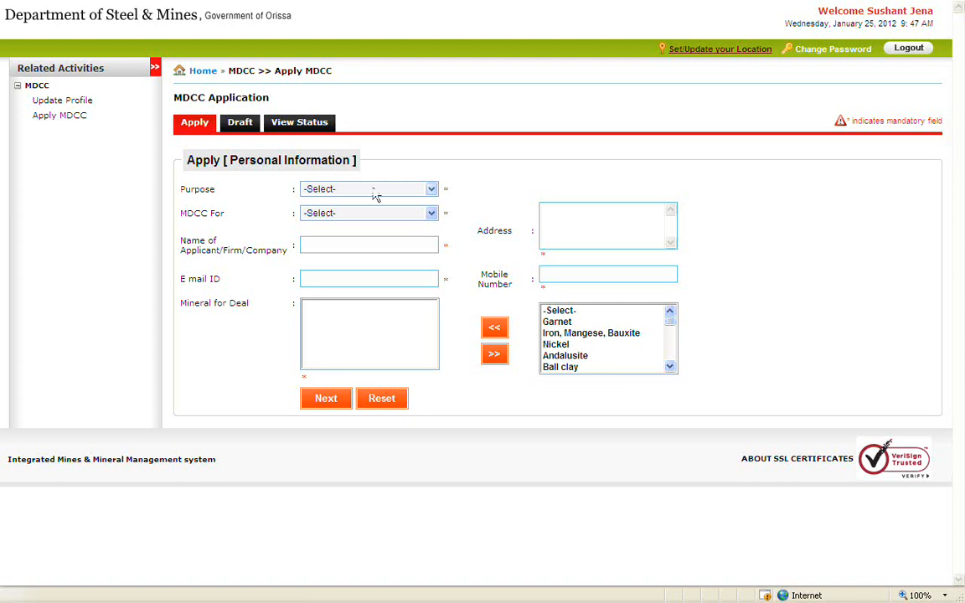
Set the application purpose to Trader and MDCC For to Company.
{"action": "left_click", "coordinate": [428, 191]}
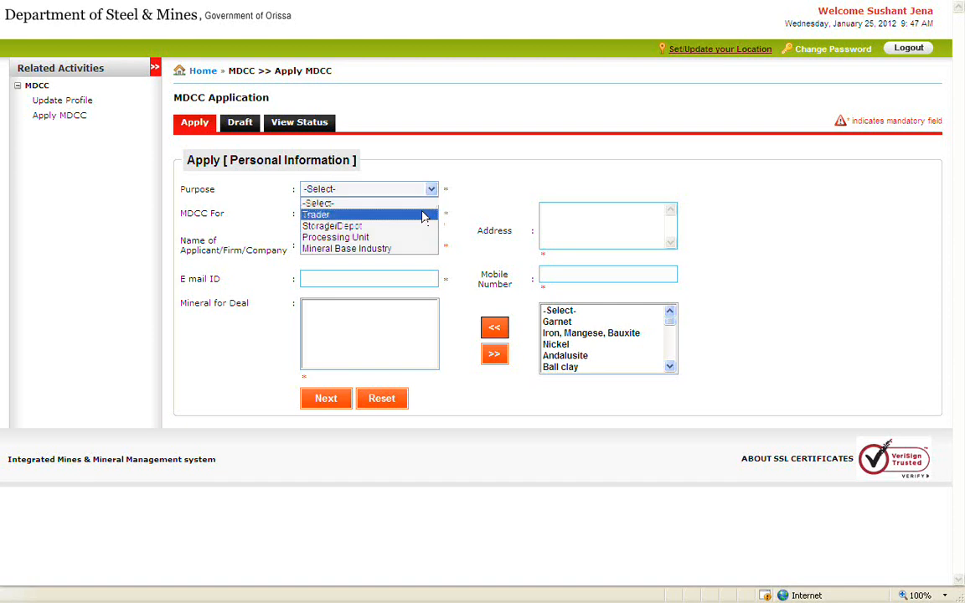
{"action": "left_click", "coordinate": [425, 213]}
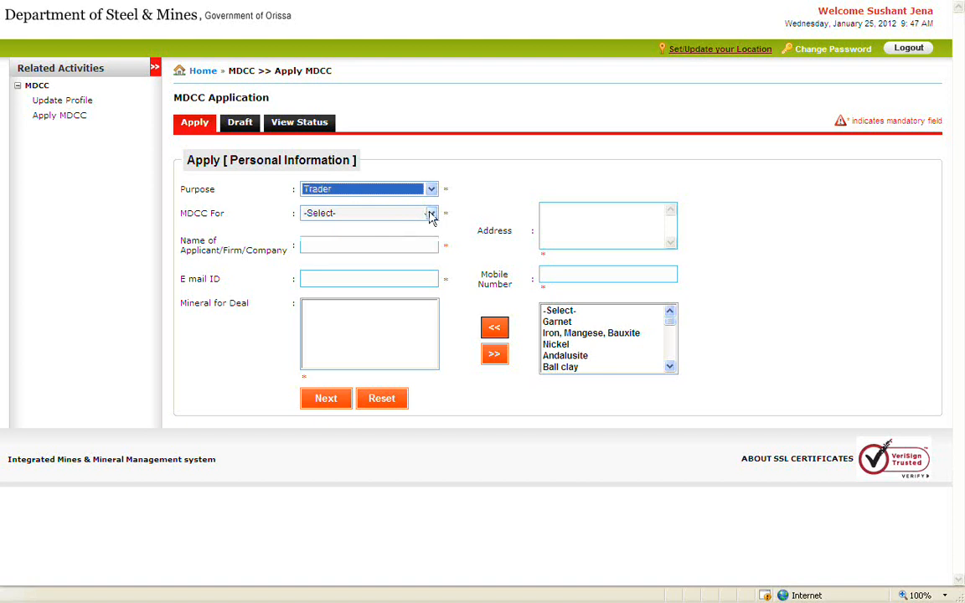
{"action": "left_click", "coordinate": [431, 213]}
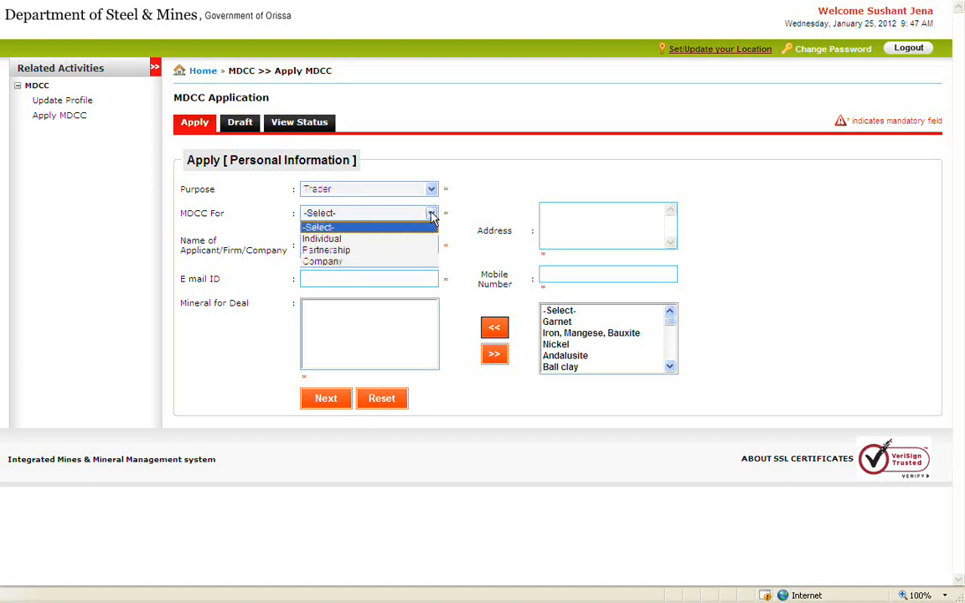
{"action": "left_click", "coordinate": [427, 261]}
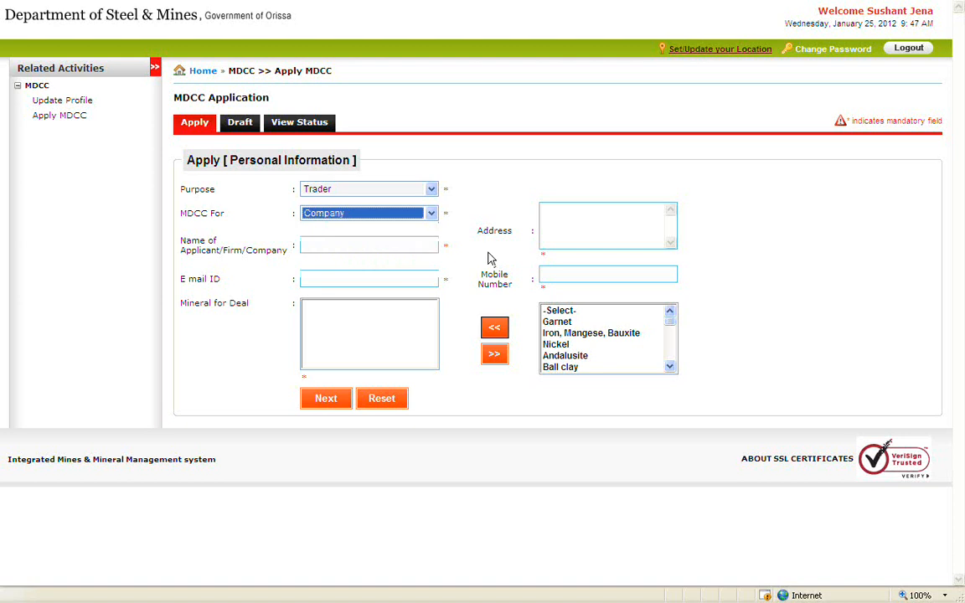
Fill in the applicant's address, full name, e-mail and mobile number.
{"action": "left_click", "coordinate": [616, 211]}
{"action": "type", "text": "Bhubaneswar"}
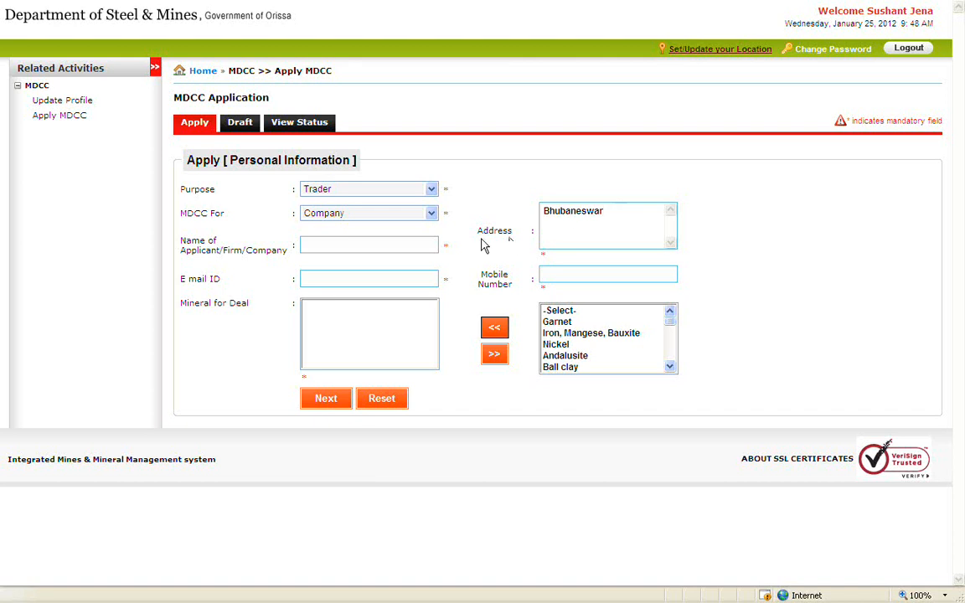
{"action": "left_click", "coordinate": [421, 248]}
{"action": "left_click", "coordinate": [418, 276]}
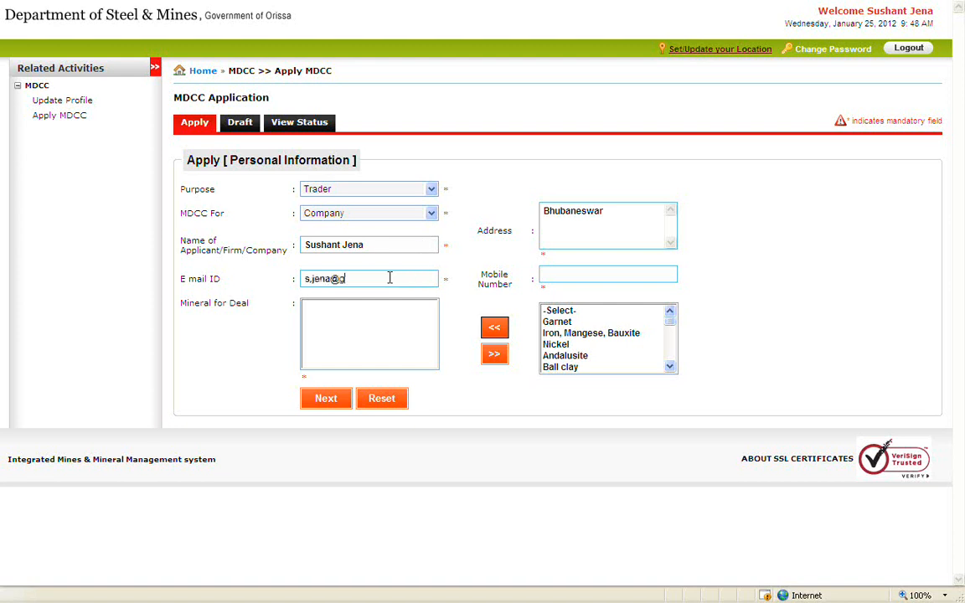
{"action": "left_click", "coordinate": [621, 275]}
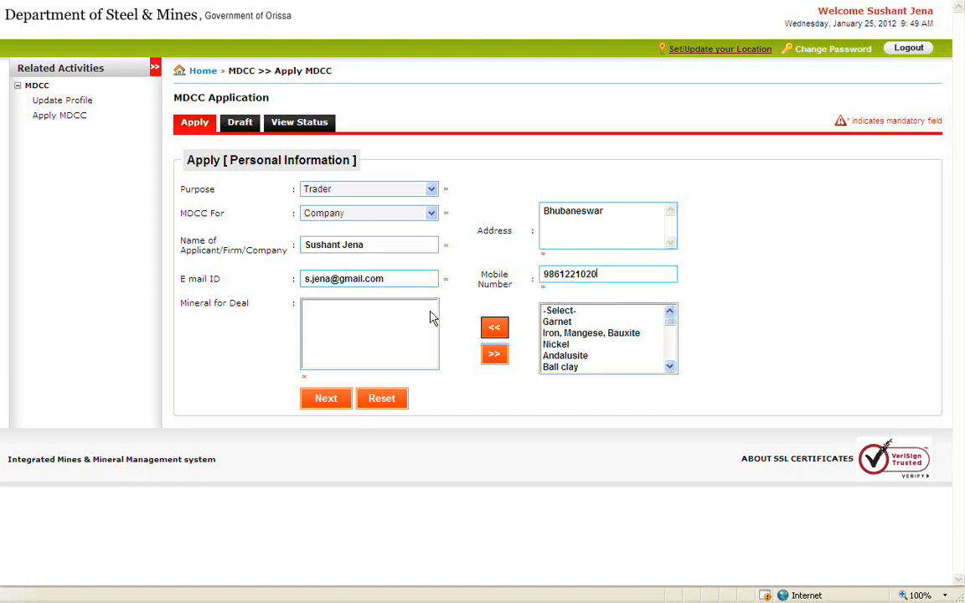
Add Garnet, Iron/Mangese/Bauxite, Andalusite and Ball clay to Mineral for Deal.
{"action": "left_click", "coordinate": [557, 322]}
{"action": "left_click", "coordinate": [578, 333], "text": "ctrl"}
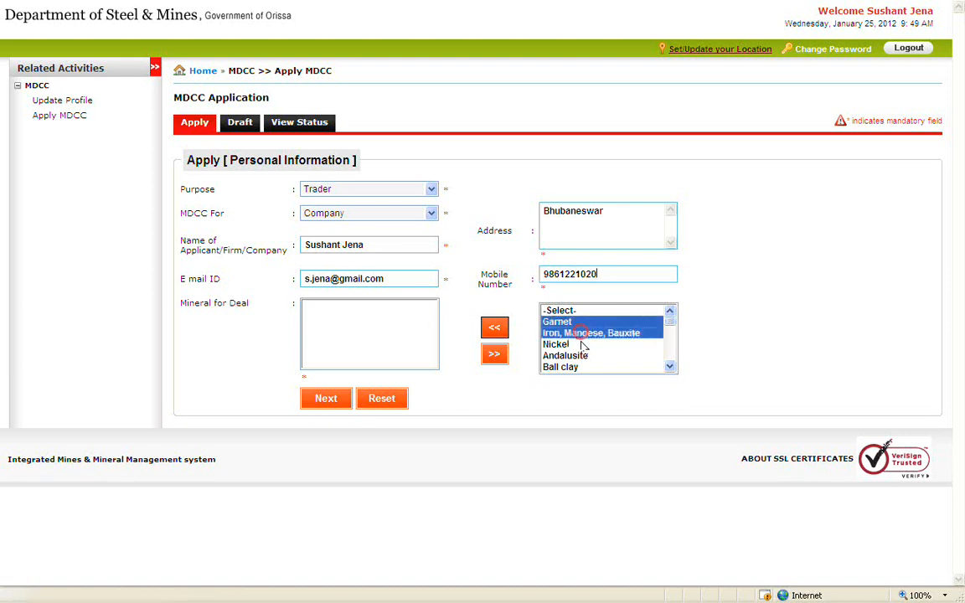
{"action": "left_click", "coordinate": [576, 355], "text": "ctrl"}
{"action": "left_click", "coordinate": [496, 329]}
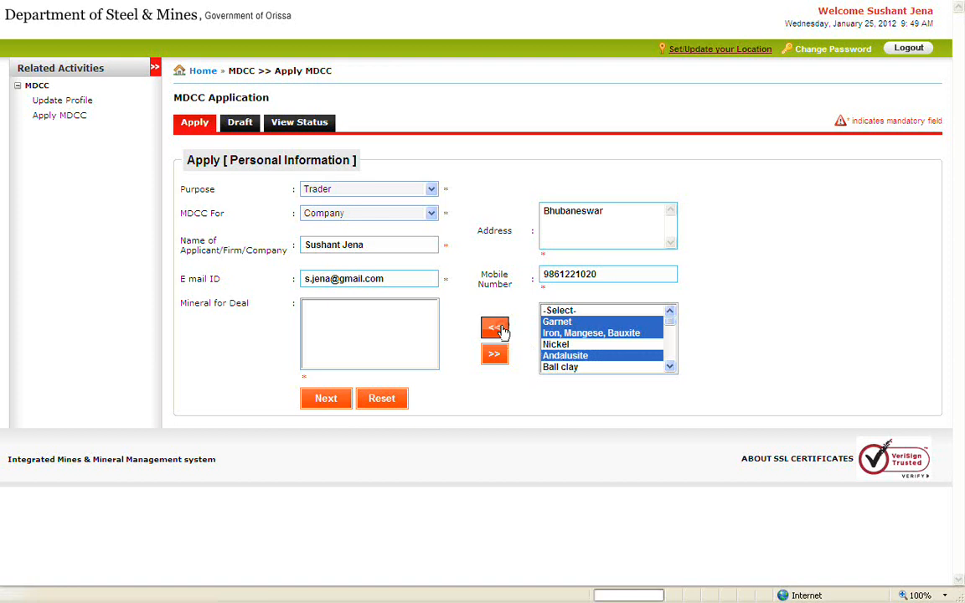
{"action": "left_click", "coordinate": [551, 332]}
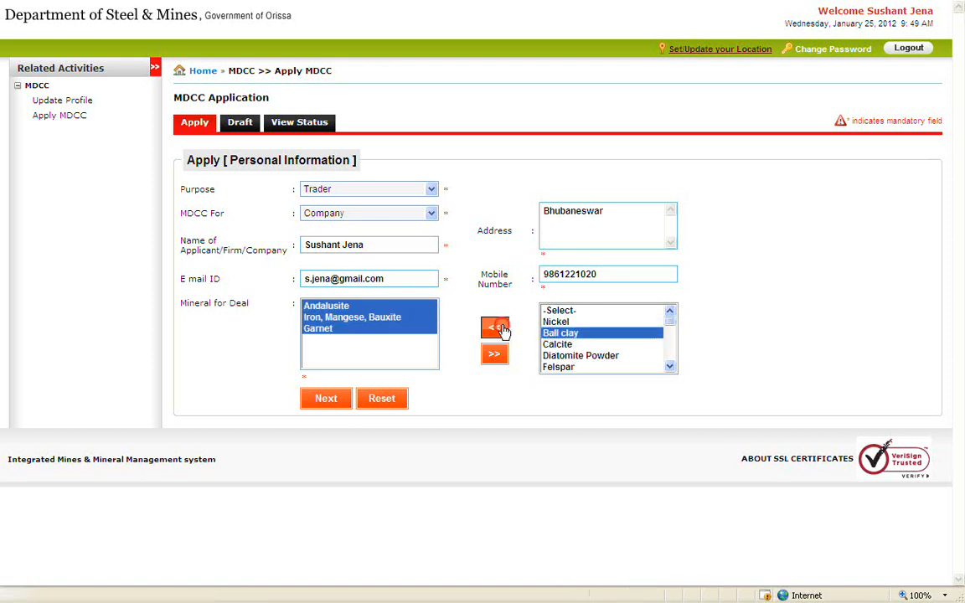
{"action": "left_click", "coordinate": [497, 327]}
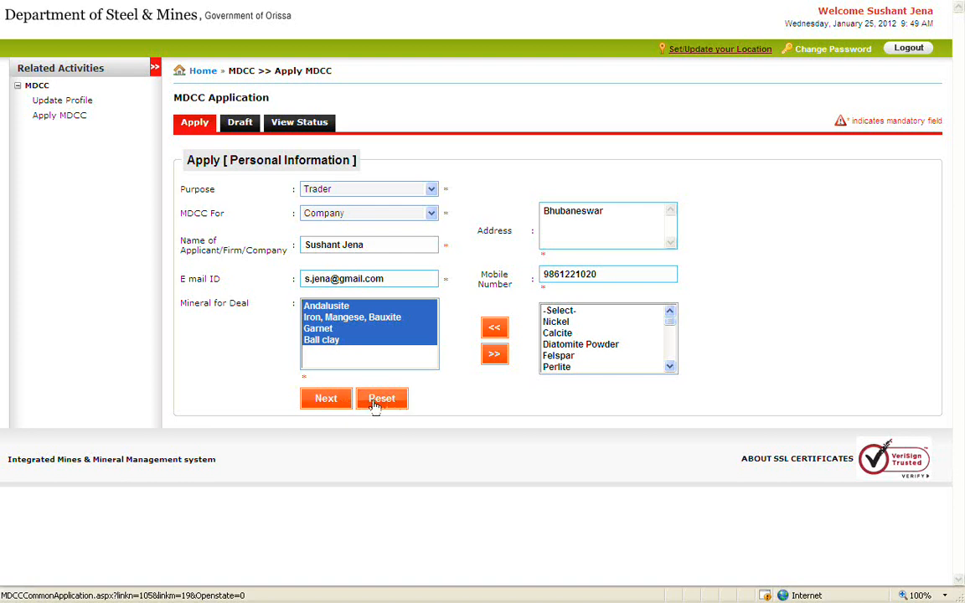
{"action": "left_click", "coordinate": [338, 400]}
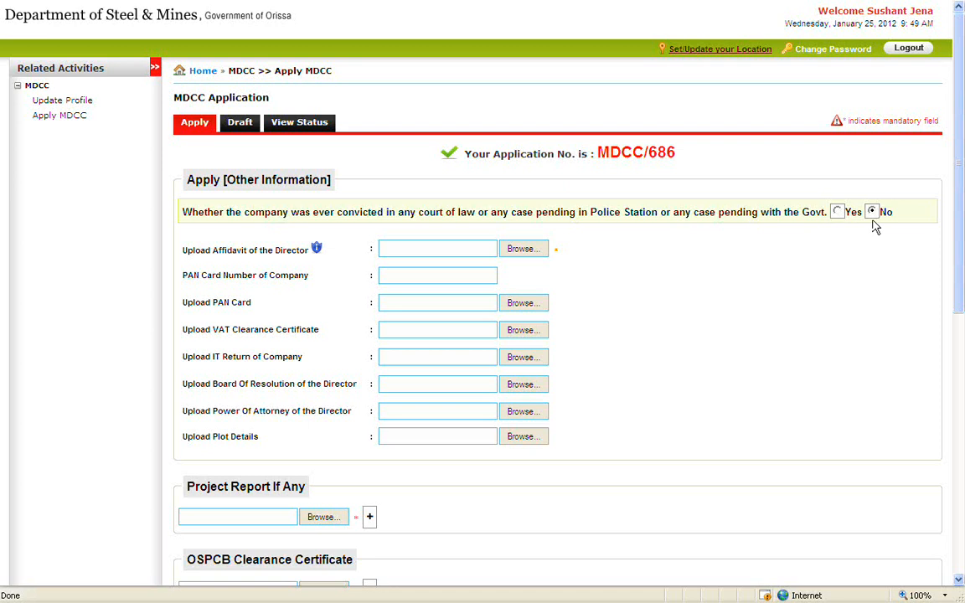
{"action": "left_click", "coordinate": [838, 212]}
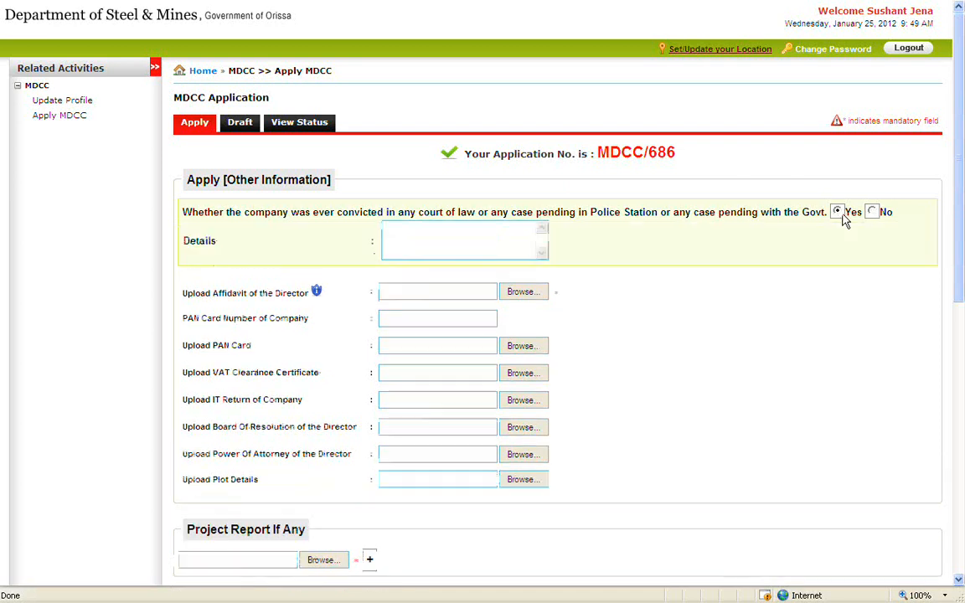
{"action": "left_click", "coordinate": [510, 232]}
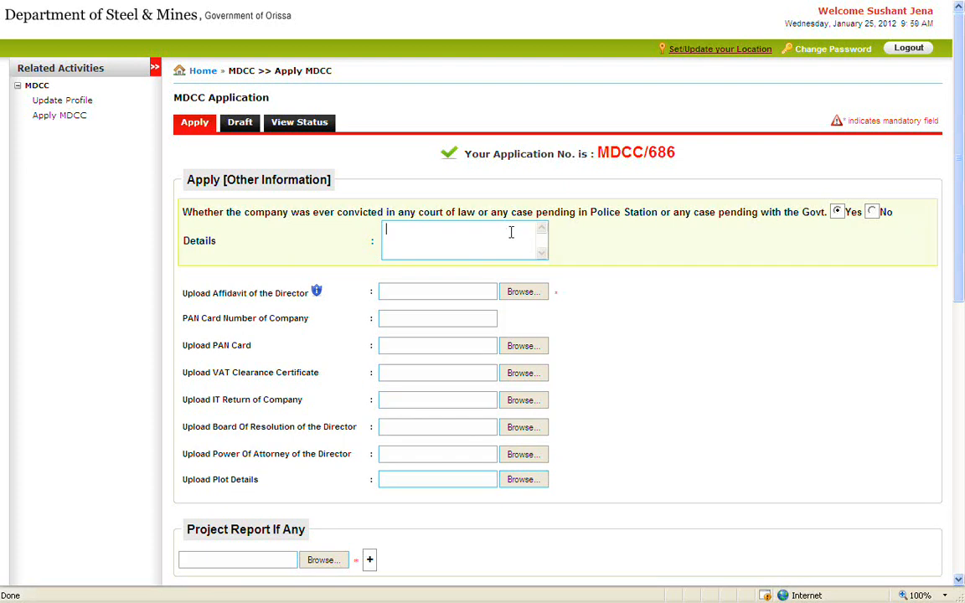
{"action": "left_click", "coordinate": [871, 211]}
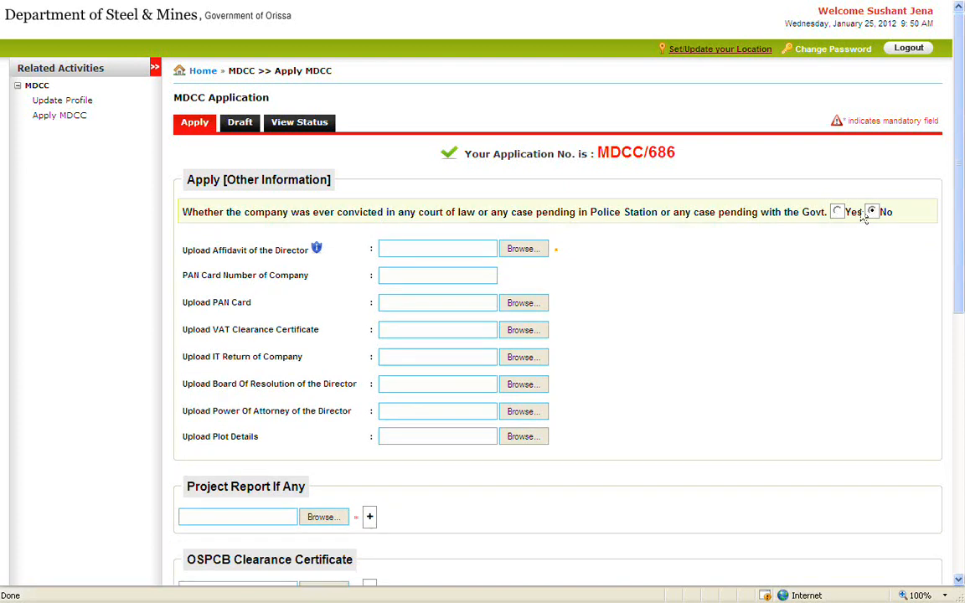
{"action": "left_click", "coordinate": [540, 250]}
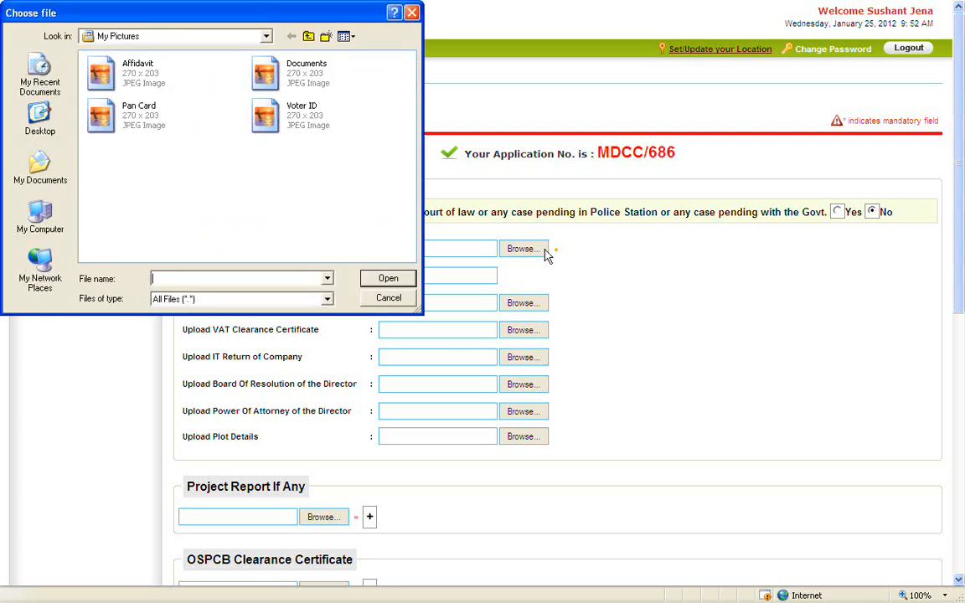
{"action": "double_click", "coordinate": [144, 76]}
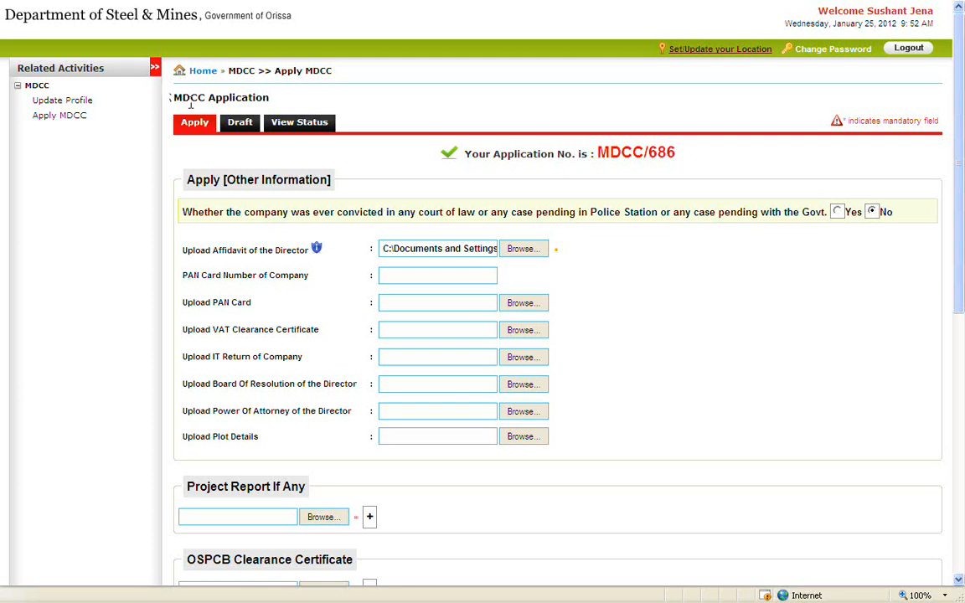
{"action": "left_click", "coordinate": [484, 277]}
{"action": "scroll", "coordinate": [484, 433], "scroll_direction": "down", "scroll_amount": 3}
Attach the Documents file under Project Report If Any and dismiss the file-type warning.
{"action": "scroll", "coordinate": [484, 436], "scroll_direction": "down", "scroll_amount": 6}
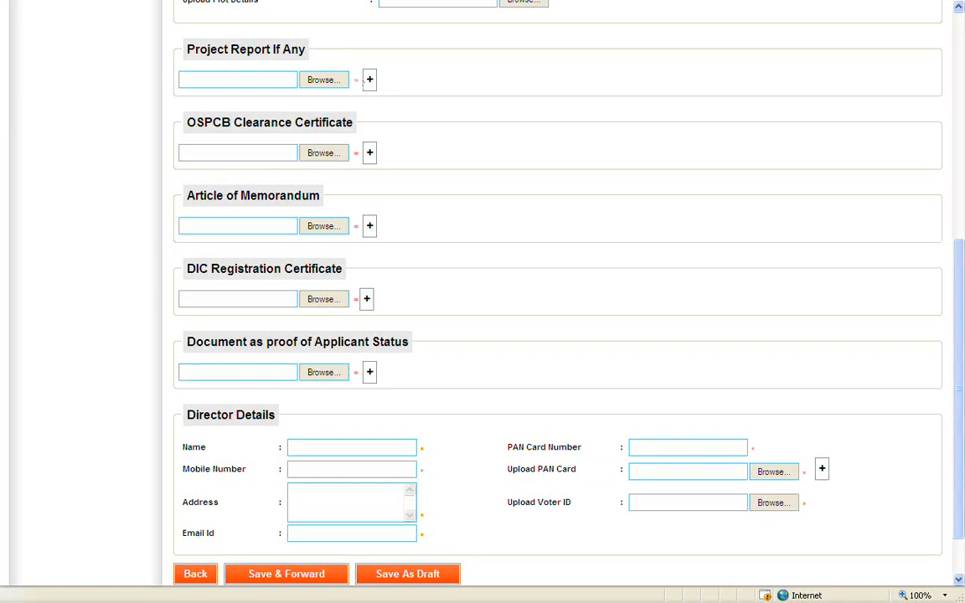
{"action": "left_click", "coordinate": [345, 80]}
{"action": "left_click", "coordinate": [327, 81]}
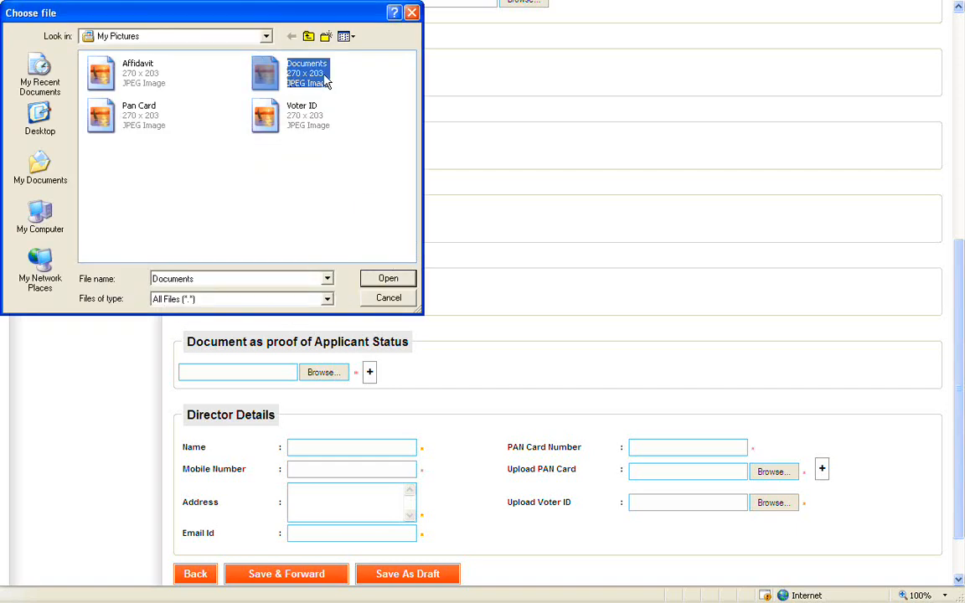
{"action": "double_click", "coordinate": [325, 79]}
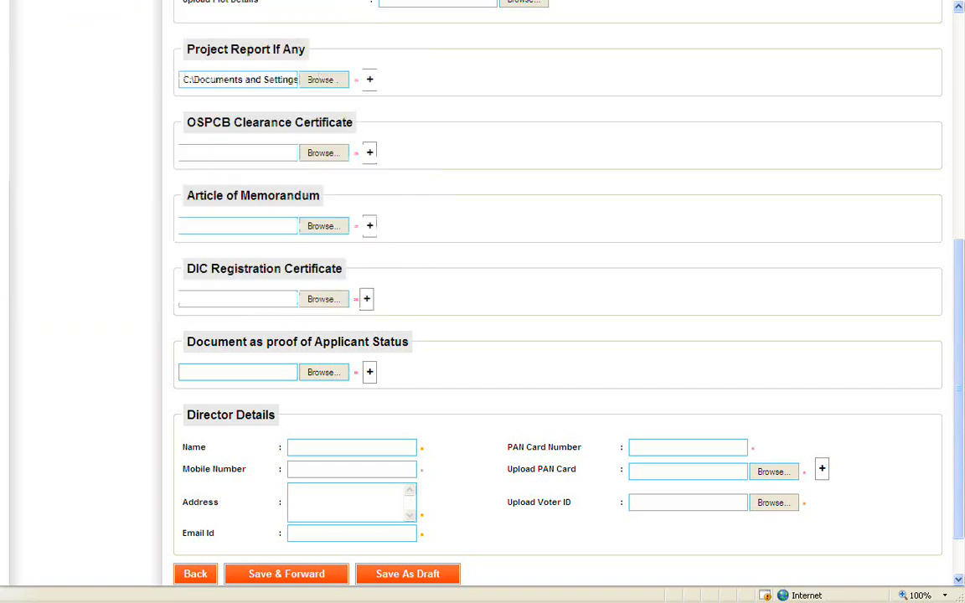
{"action": "left_click", "coordinate": [370, 81]}
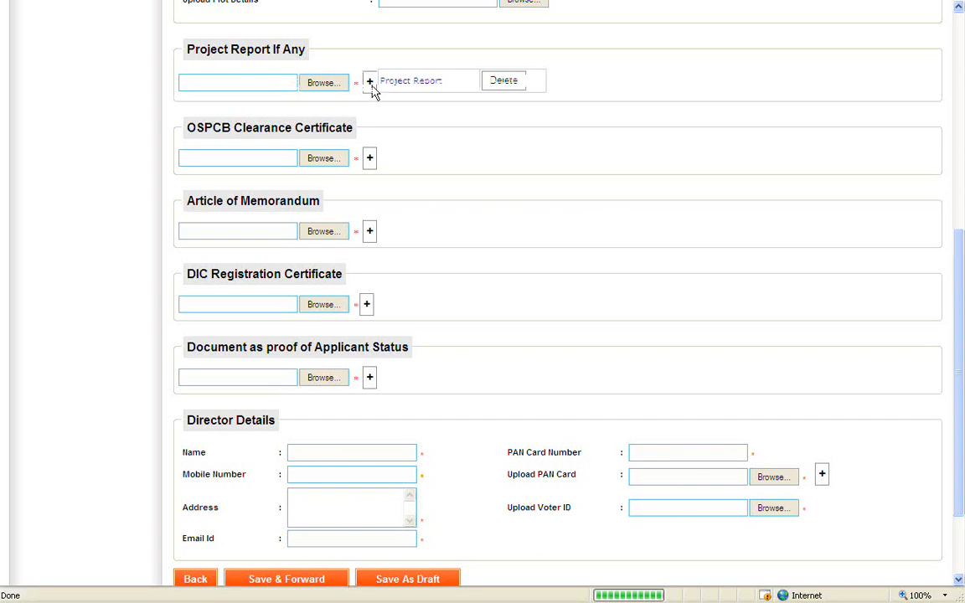
{"action": "left_click", "coordinate": [372, 87]}
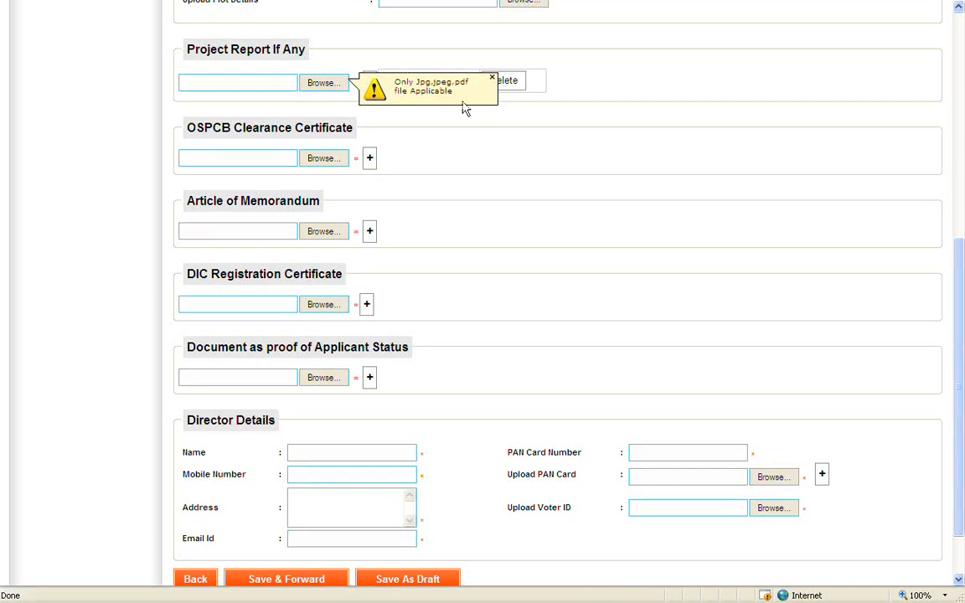
{"action": "left_click", "coordinate": [508, 83]}
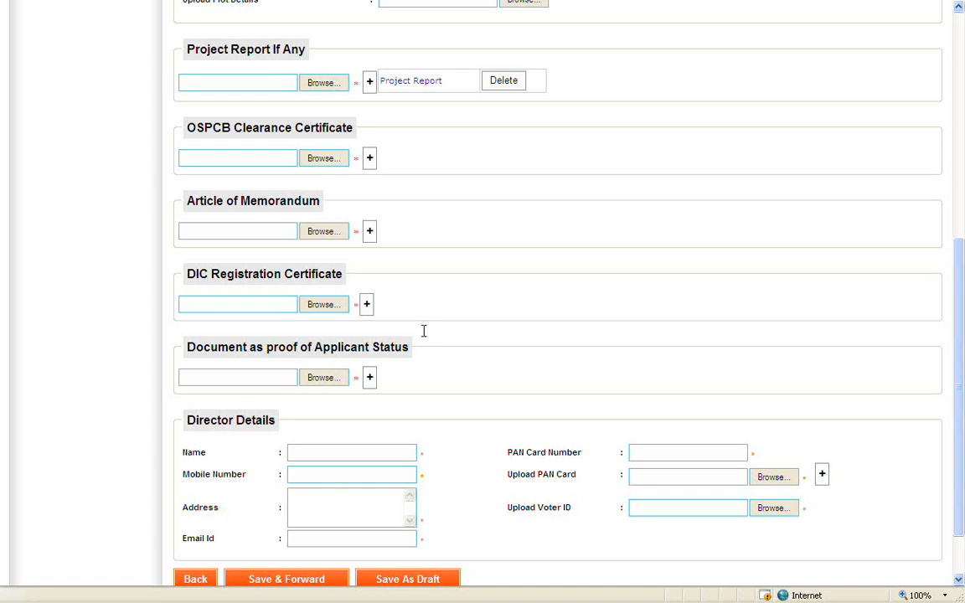
{"action": "scroll", "coordinate": [424, 331], "scroll_direction": "down", "scroll_amount": 3}
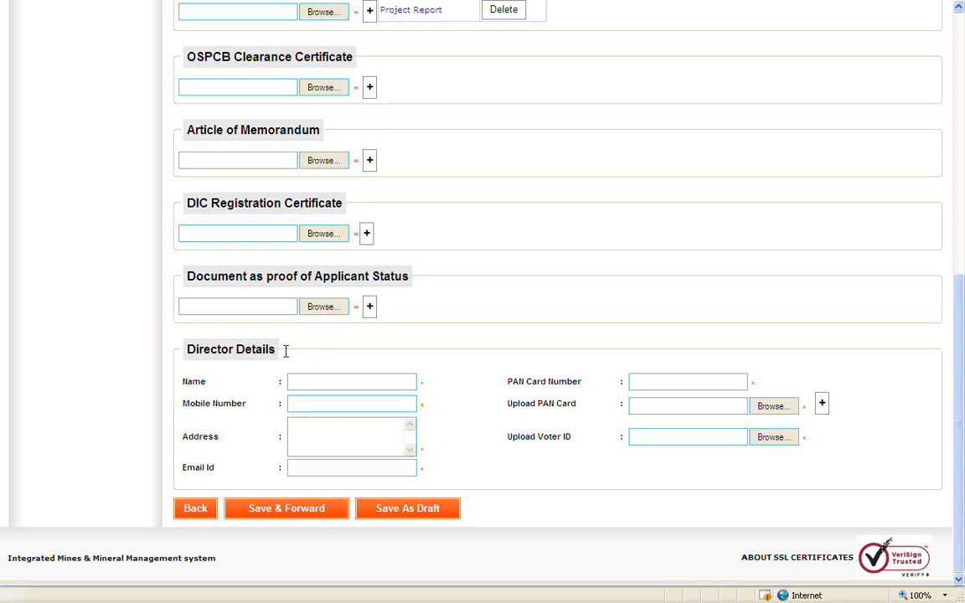
{"action": "left_click", "coordinate": [404, 382]}
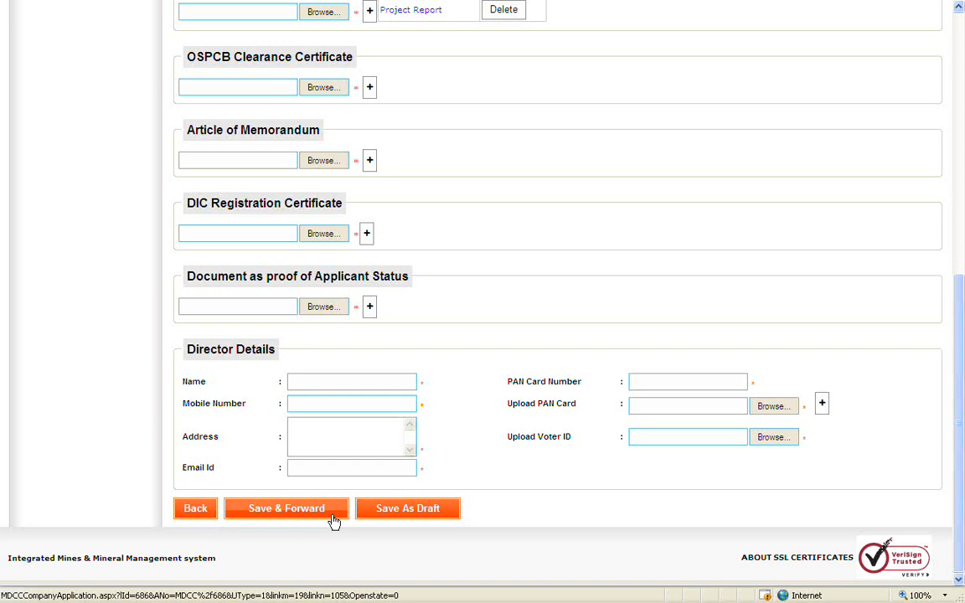
{"action": "left_click", "coordinate": [449, 521]}
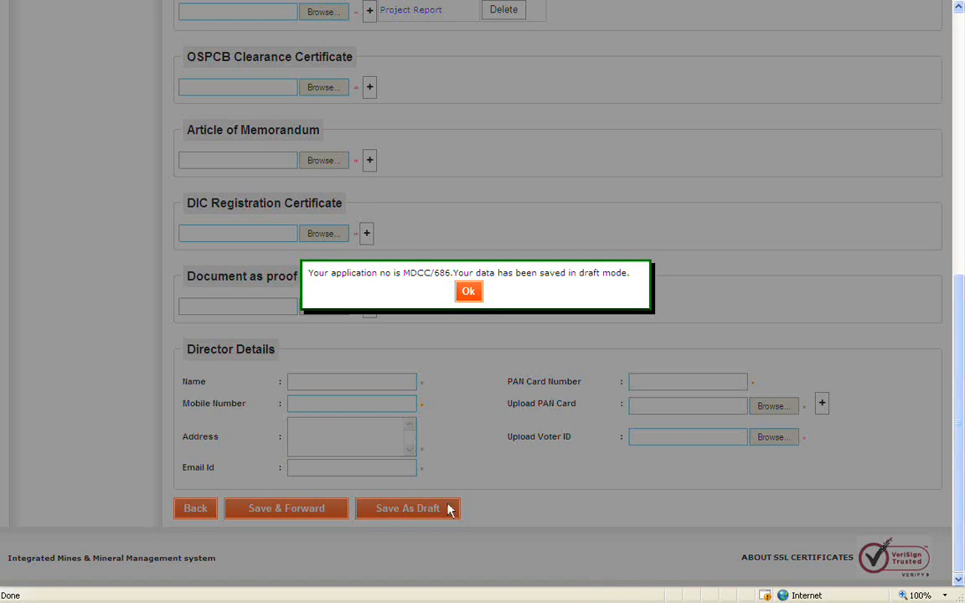
{"action": "left_click", "coordinate": [467, 291]}
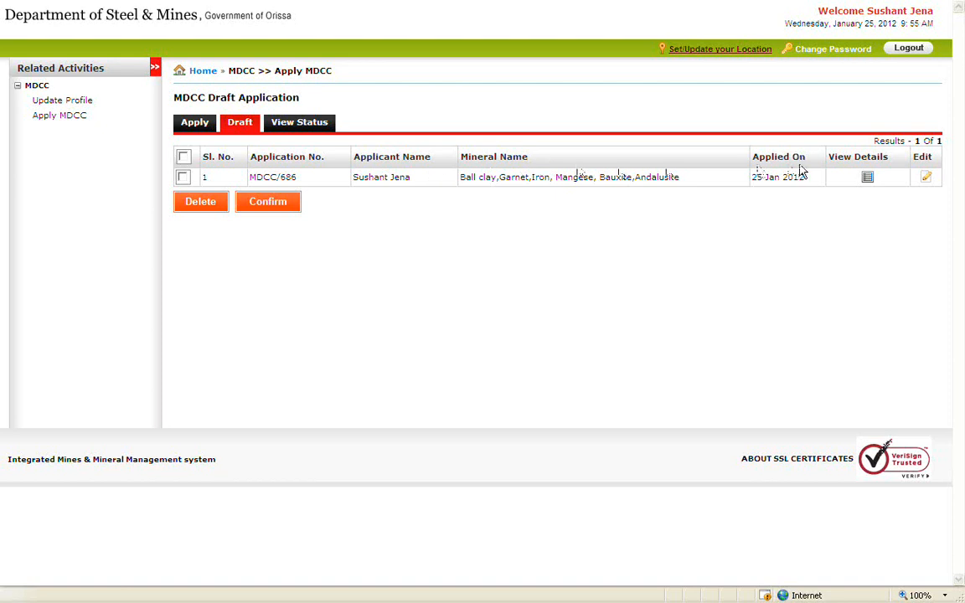
{"action": "left_click", "coordinate": [869, 179]}
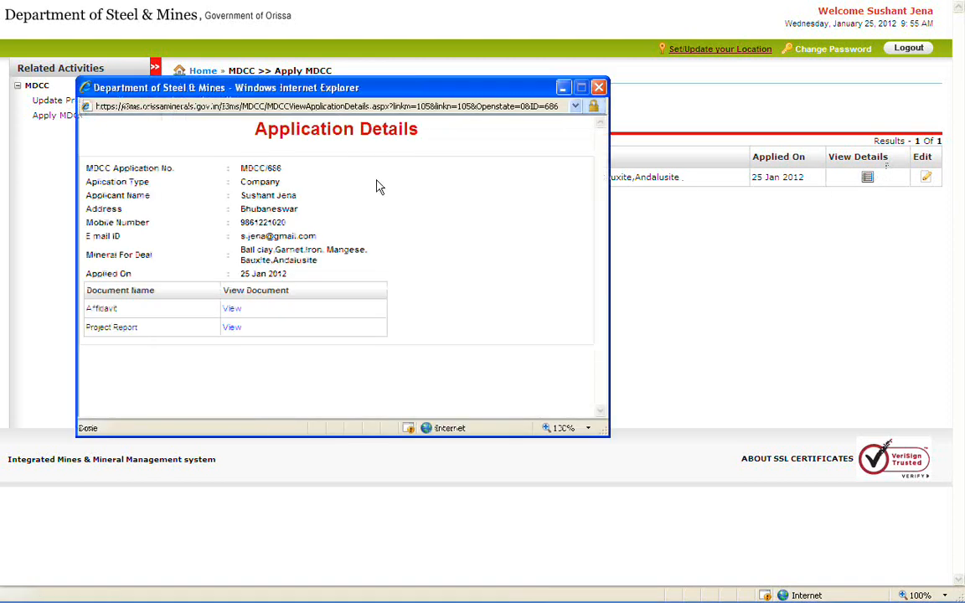
{"action": "left_click", "coordinate": [598, 87]}
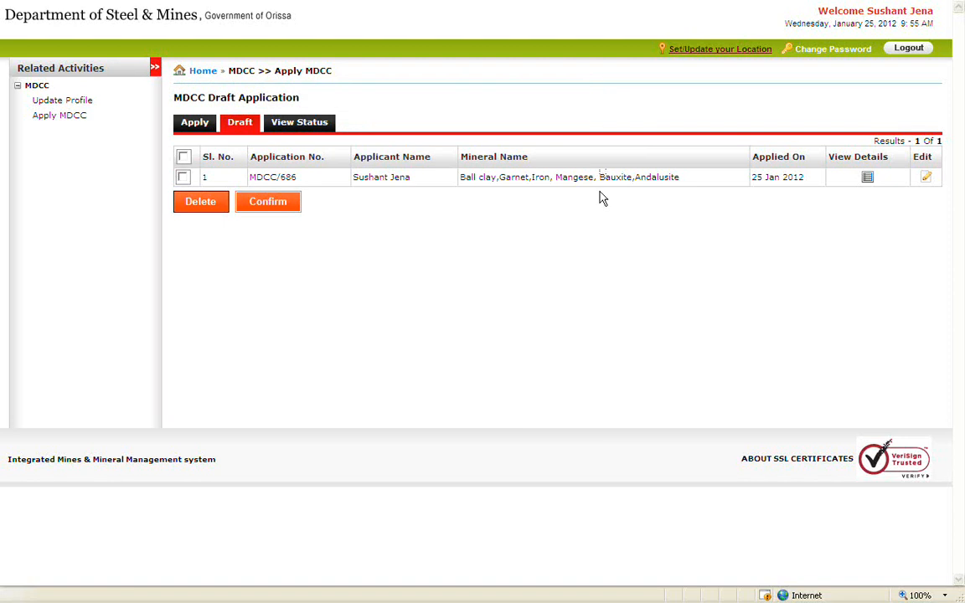
{"action": "left_click", "coordinate": [183, 178]}
{"action": "left_click", "coordinate": [927, 178]}
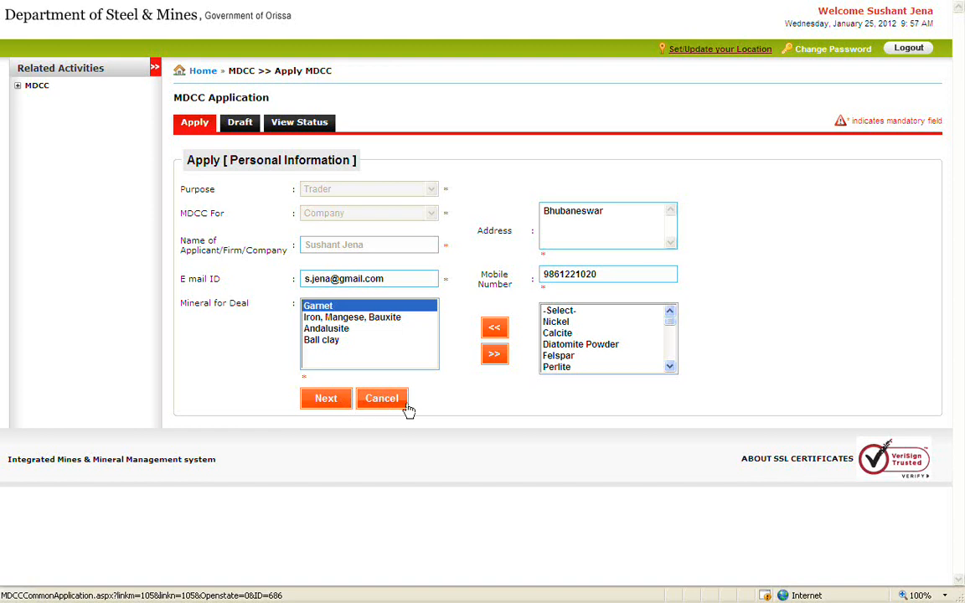
{"action": "left_click", "coordinate": [343, 400]}
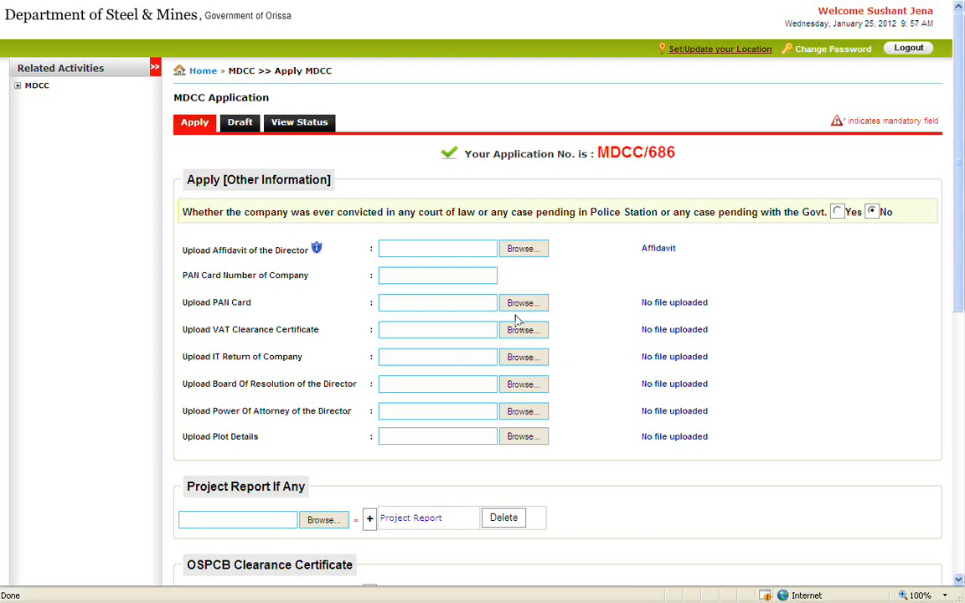
{"action": "scroll", "coordinate": [616, 255], "scroll_direction": "down", "scroll_amount": 6}
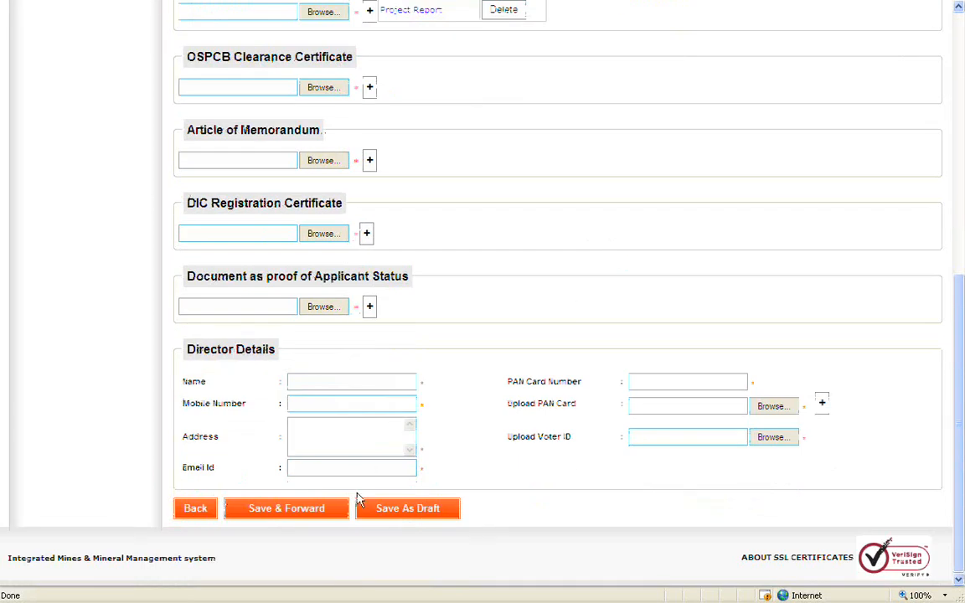
{"action": "left_click", "coordinate": [341, 509]}
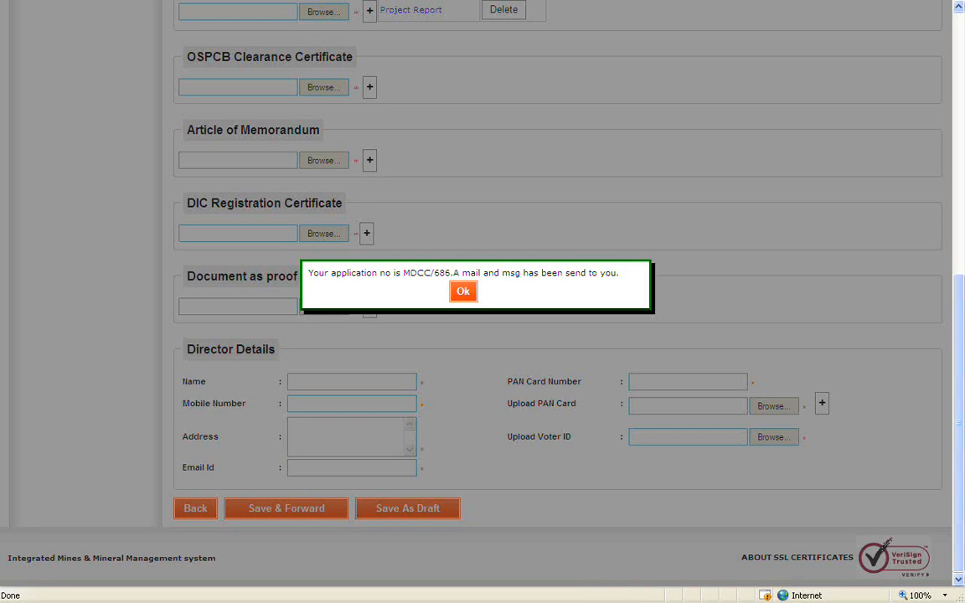
{"action": "left_click", "coordinate": [466, 295]}
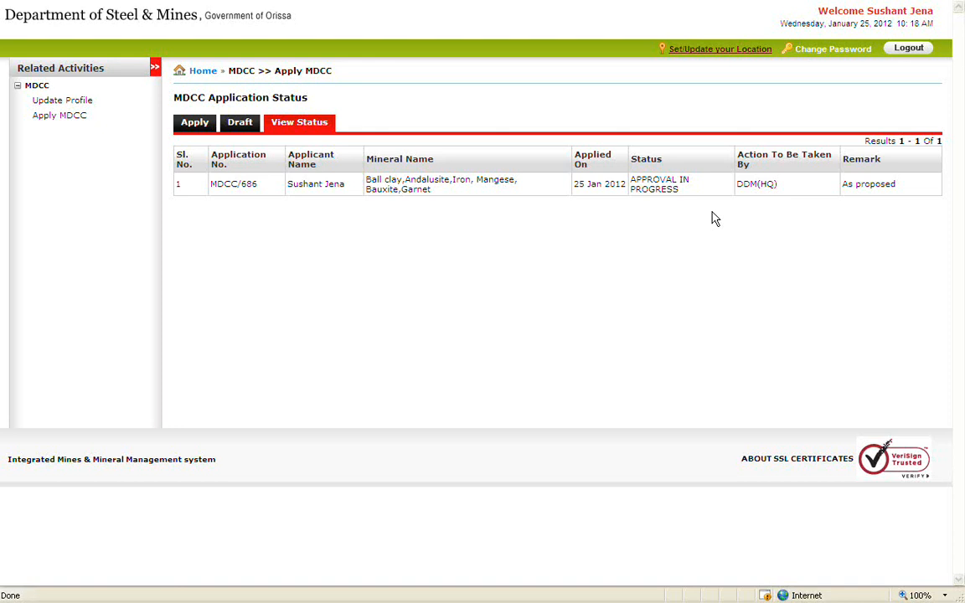
{"action": "left_click", "coordinate": [303, 126]}
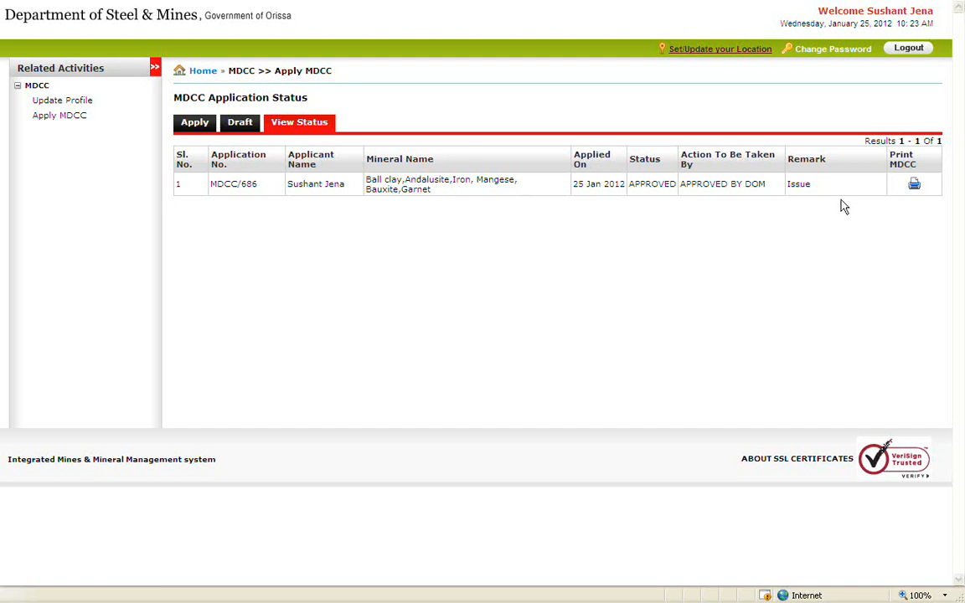
{"action": "left_click", "coordinate": [914, 186]}
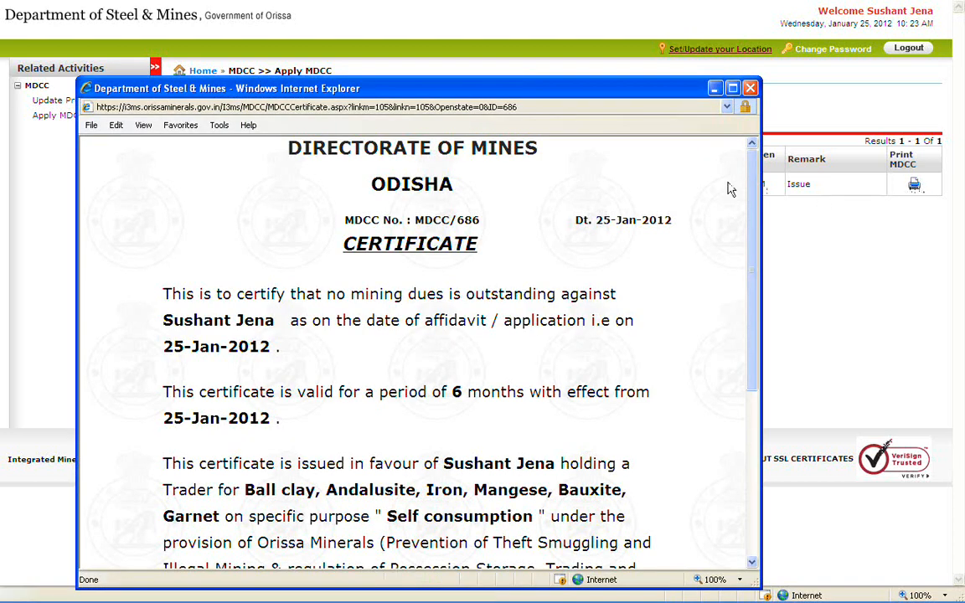
{"action": "mouse_move", "coordinate": [752, 200]}
{"action": "left_mouse_down"}
{"action": "mouse_move", "coordinate": [757, 363]}
{"action": "mouse_move", "coordinate": [757, 192]}
{"action": "left_mouse_up"}
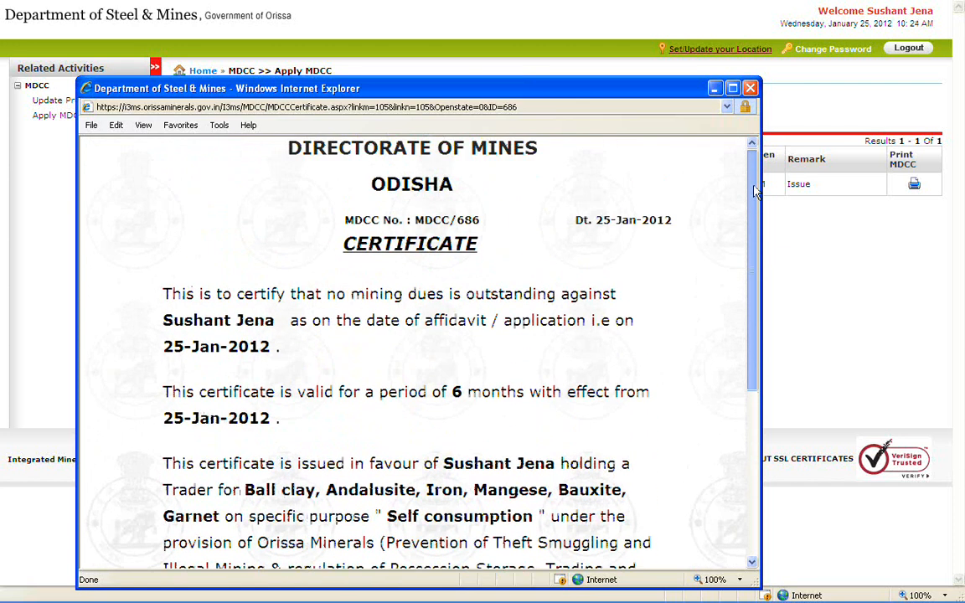